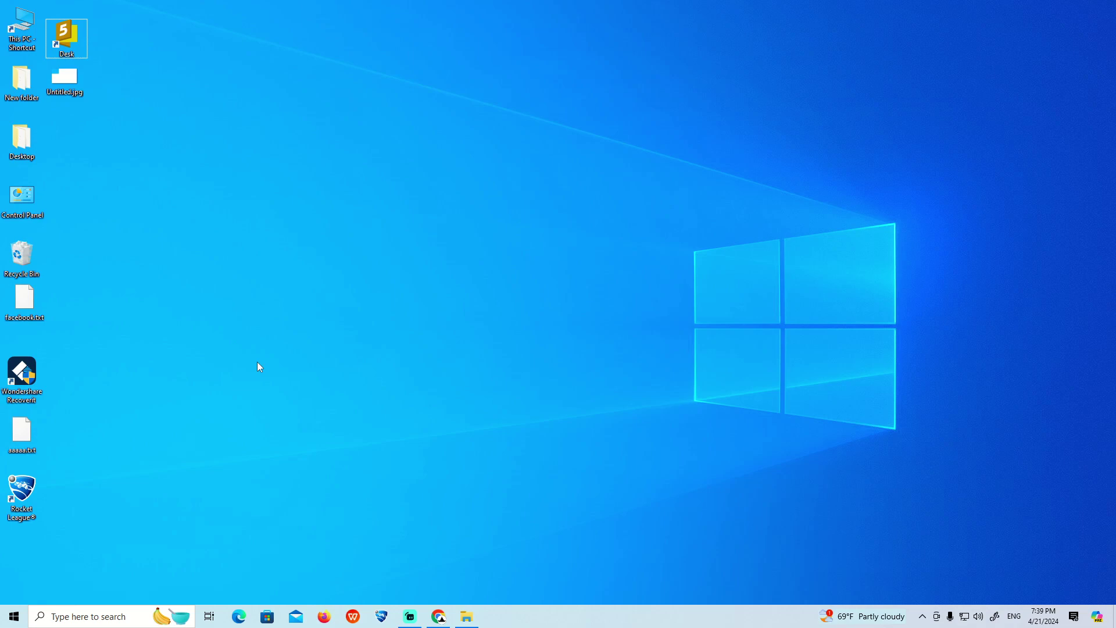
Open Notepad from Start search and type the heading 'Microsoft Office'.
key(super)
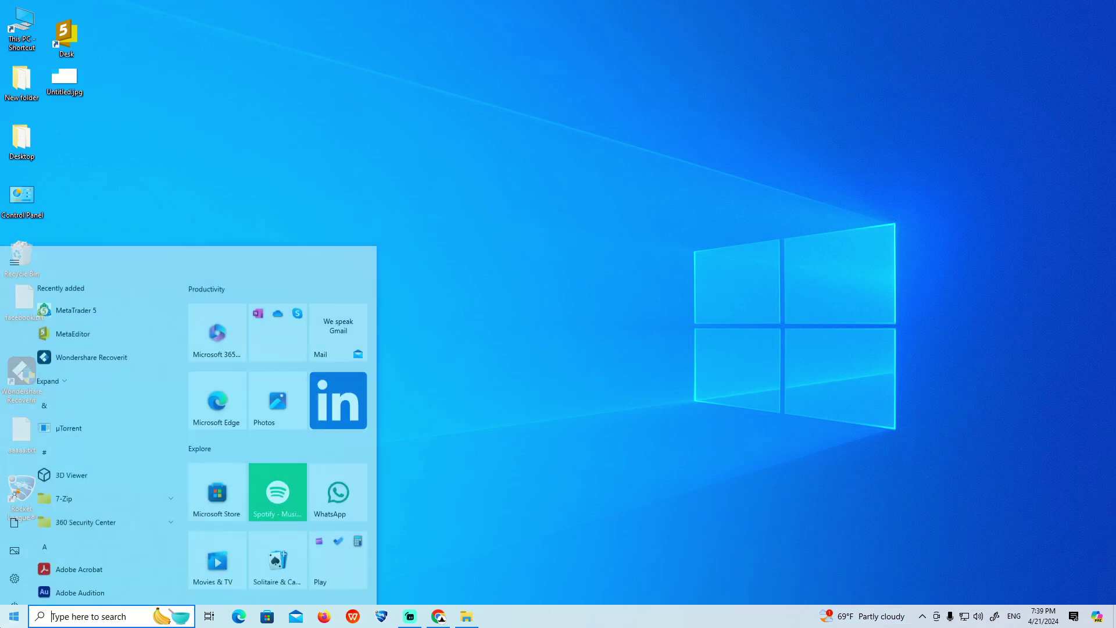
text(text)
key(Return)
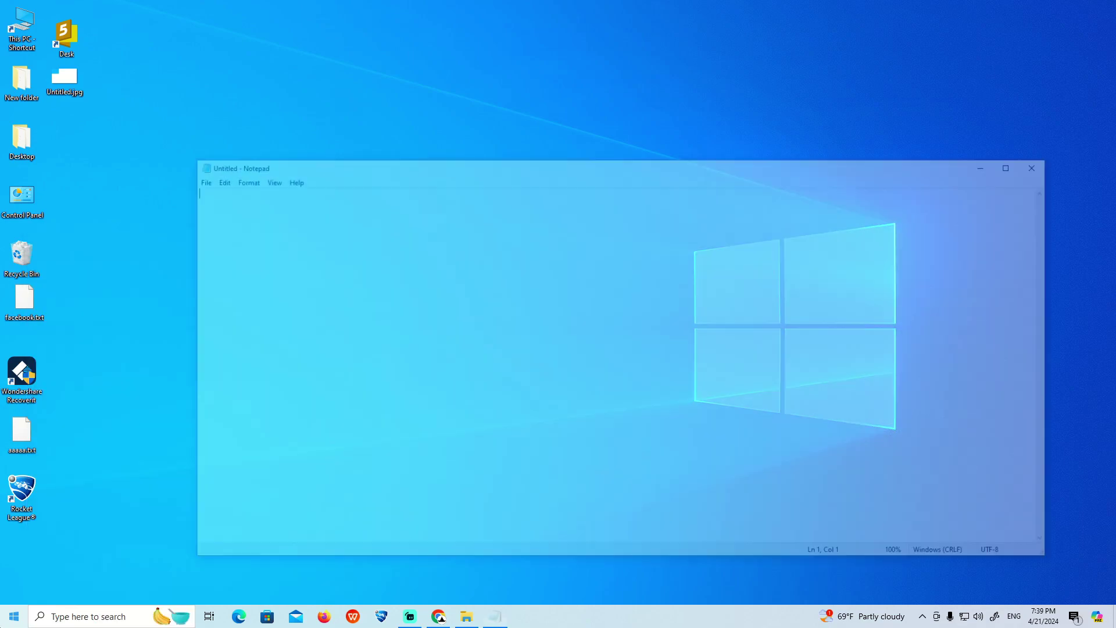
scroll(445, 416, up, 14)
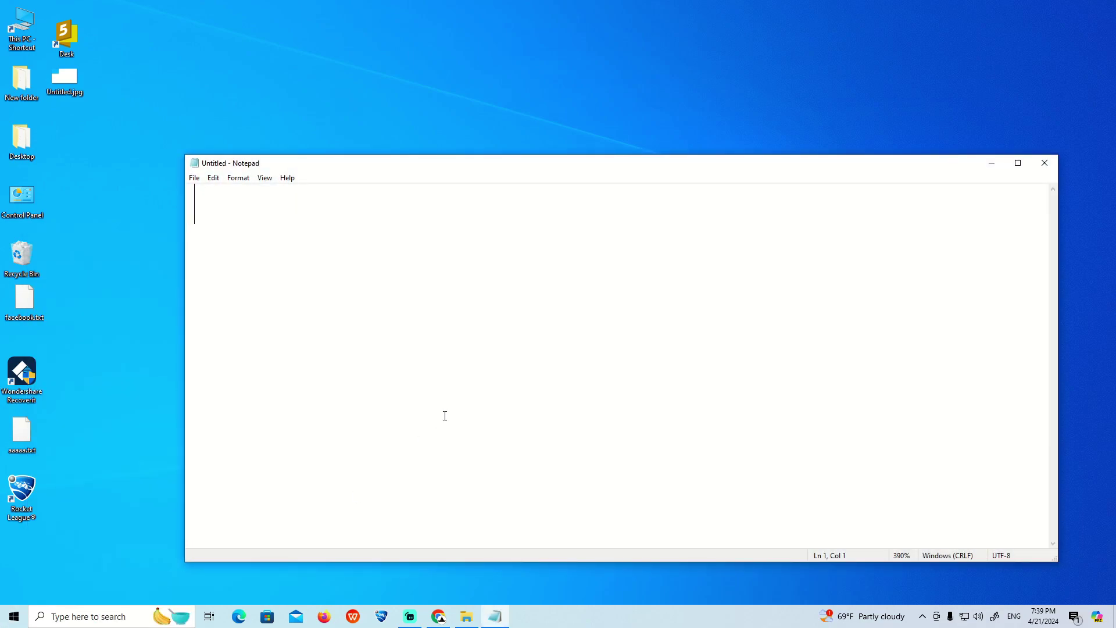
text(Microso)
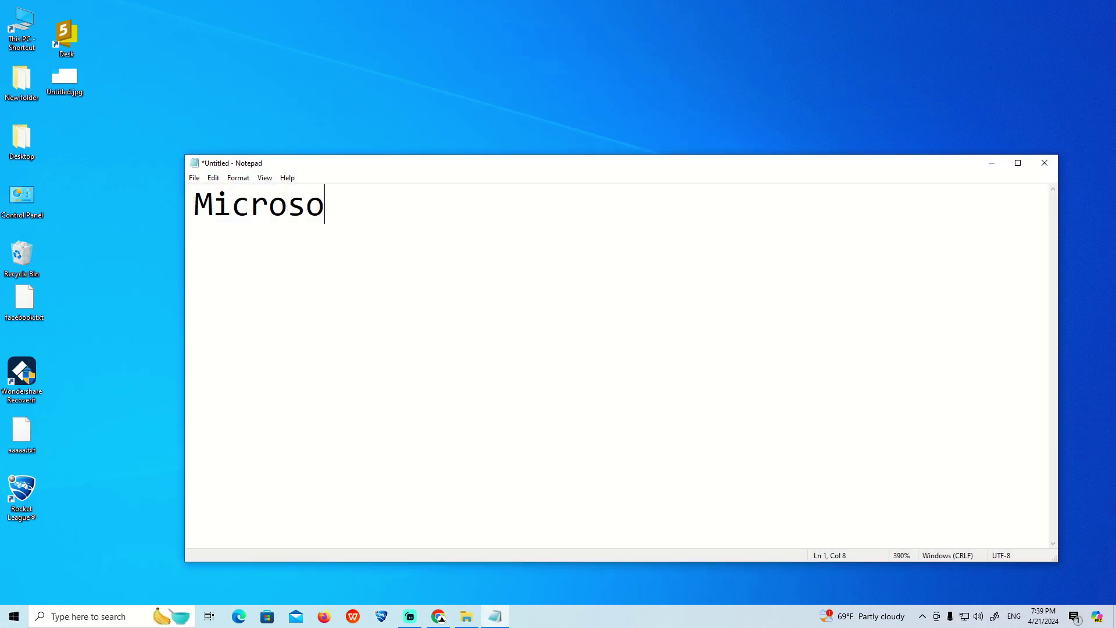
text(ft Office)
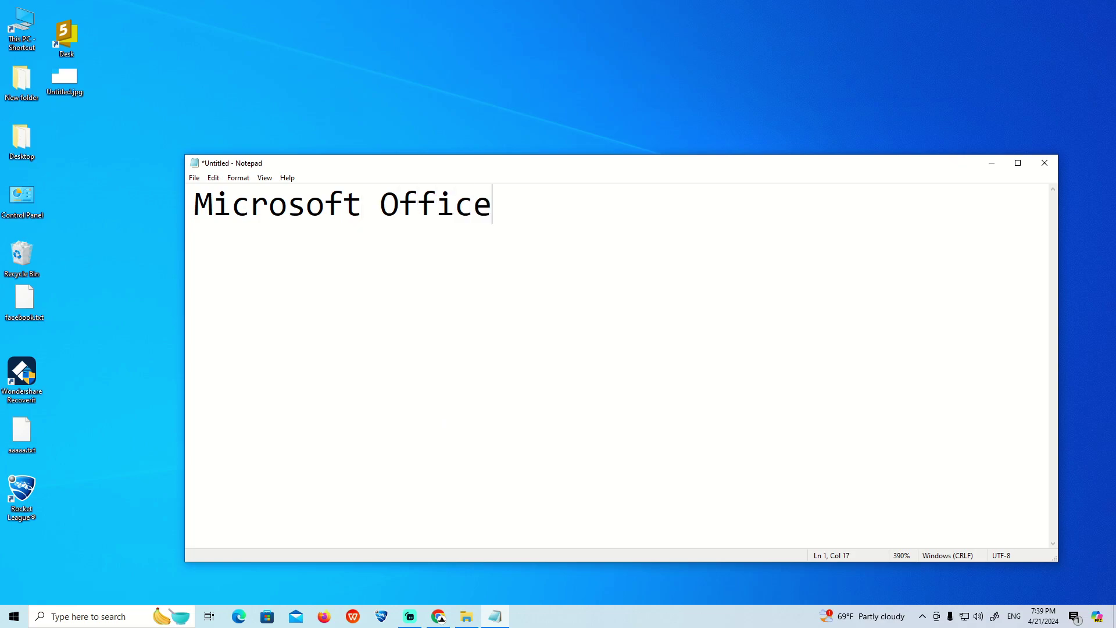
key(Return)
key(Return)
Add the line 'Disable it >> Enable it on Next time after installtion' below the heading.
click(923, 617)
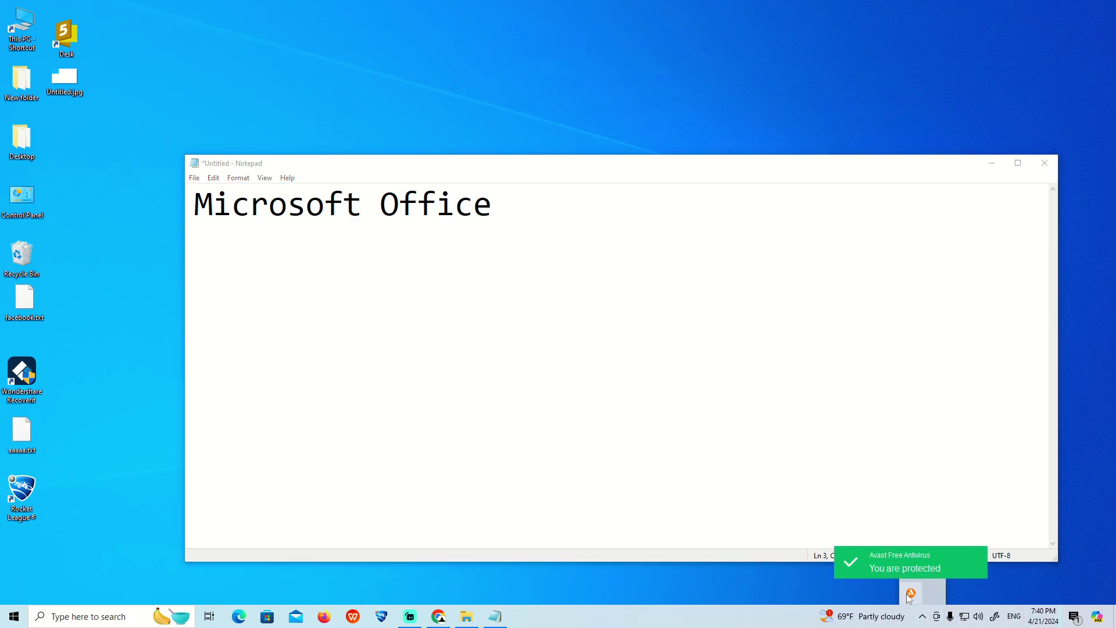
click(433, 372)
text(Disa)
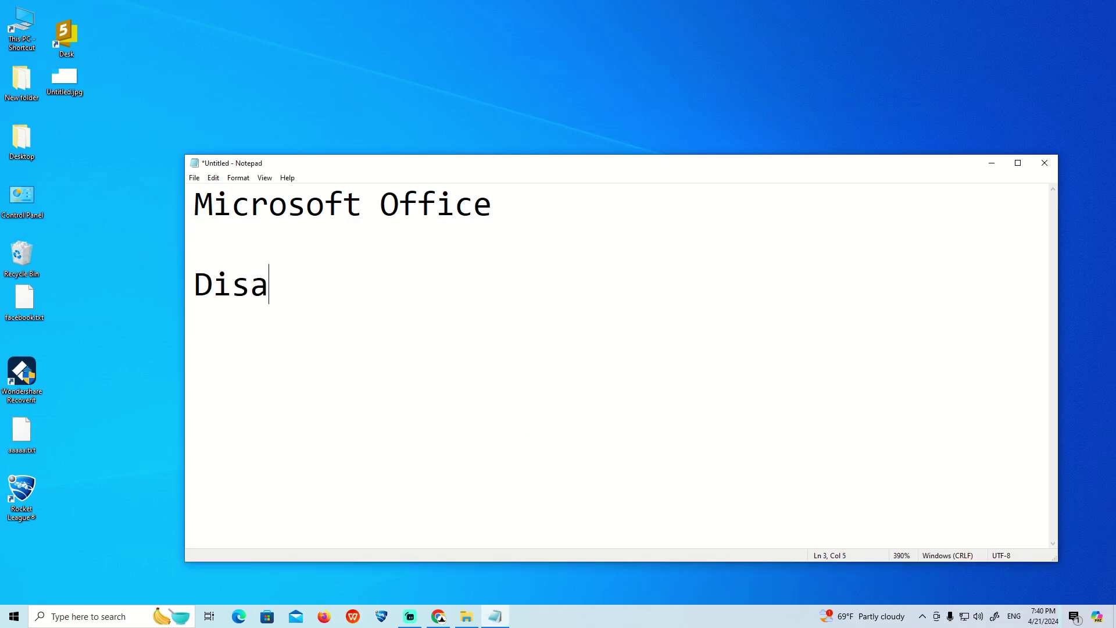
text(ble it >>)
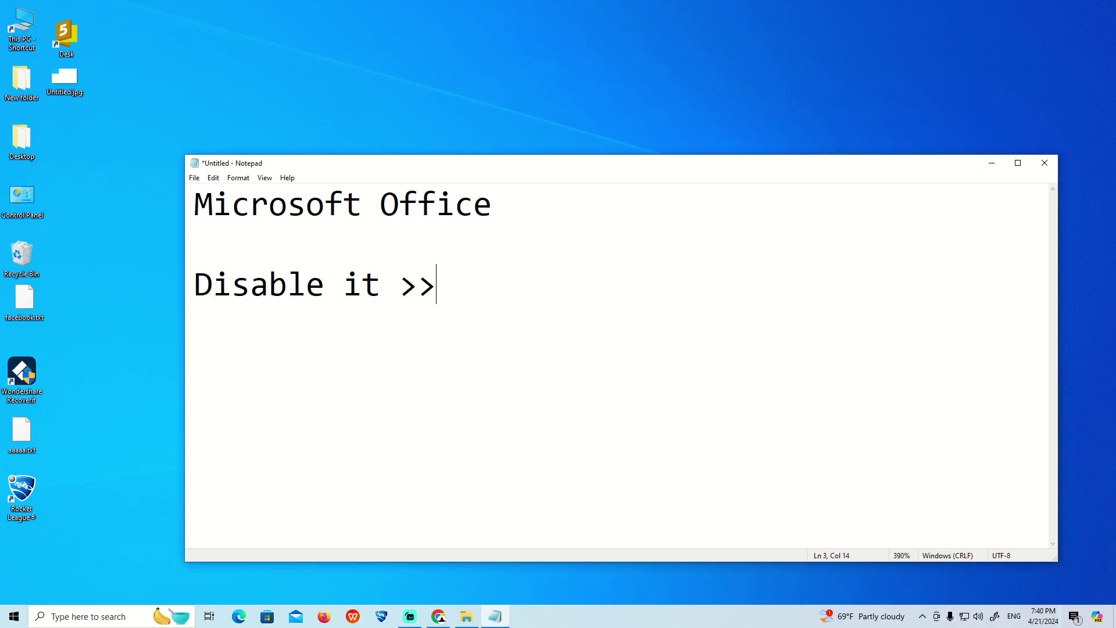
key(Return)
key(BackSpace)
text(Enabl)
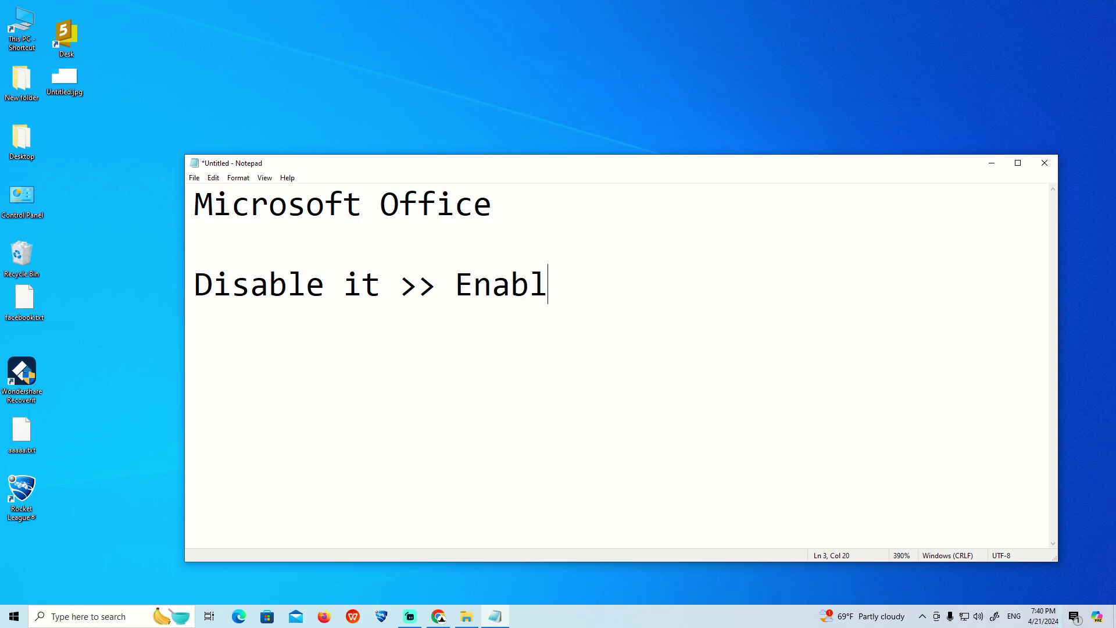
text(e it on )
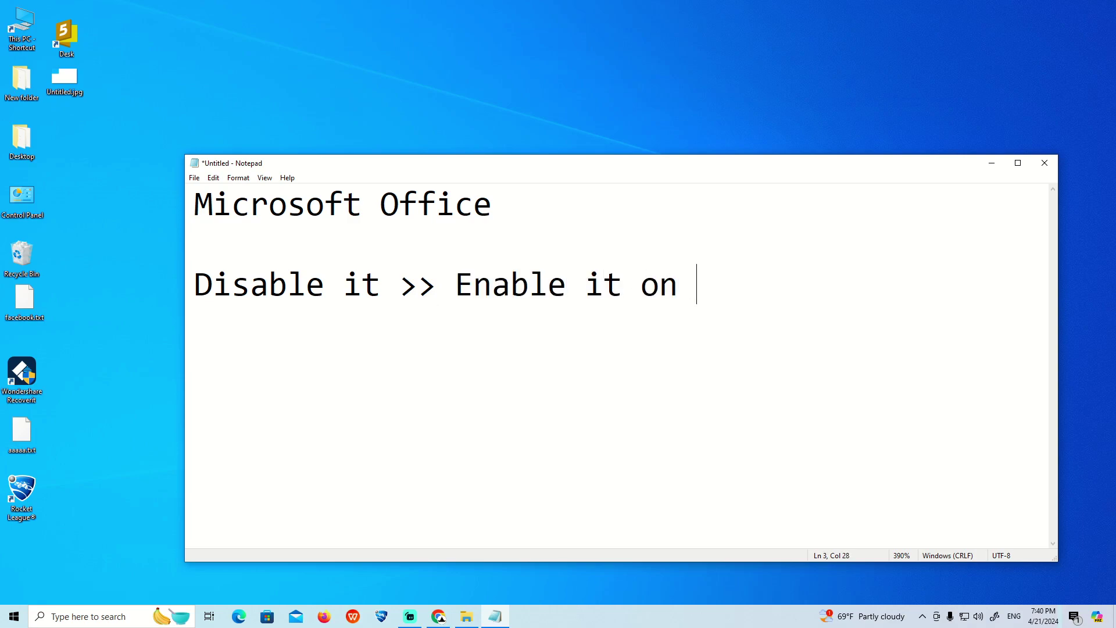
text(Nex)
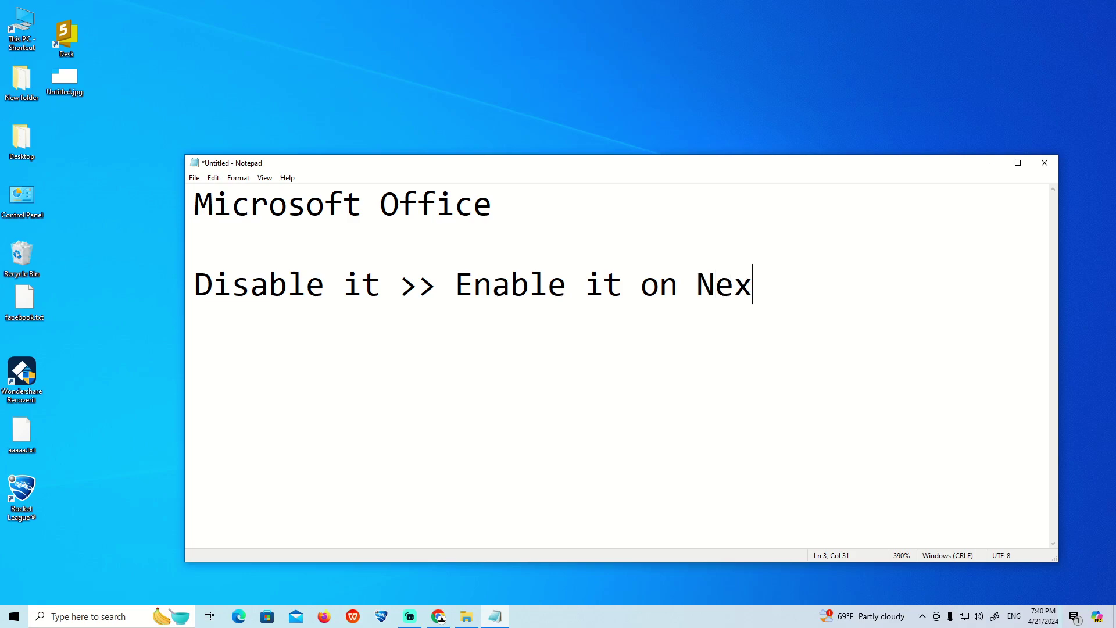
text(t time after )
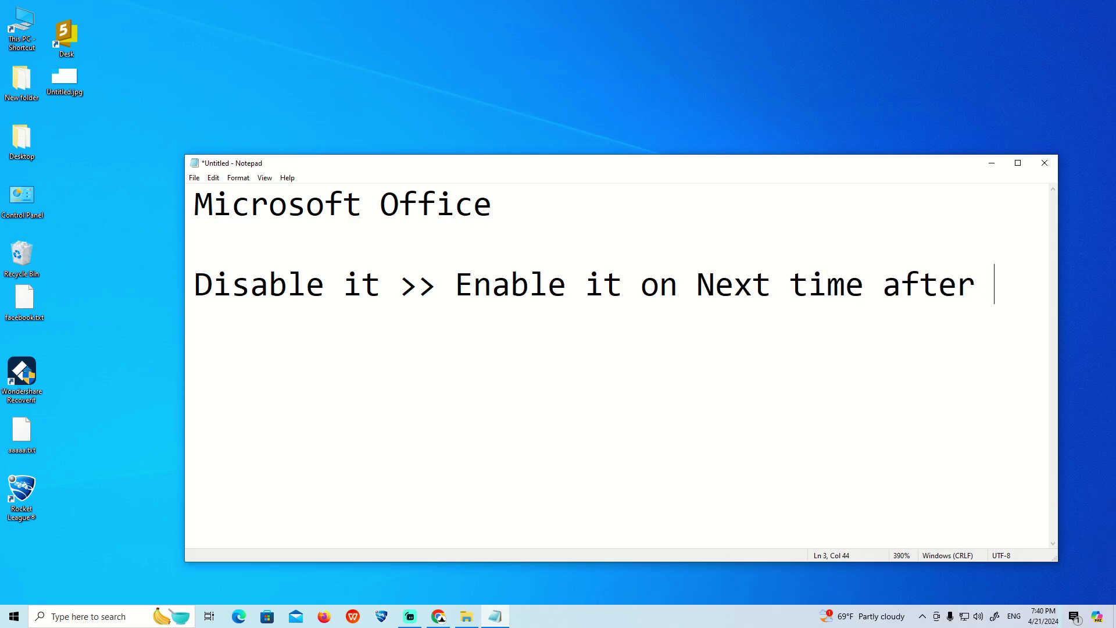
text(installtion)
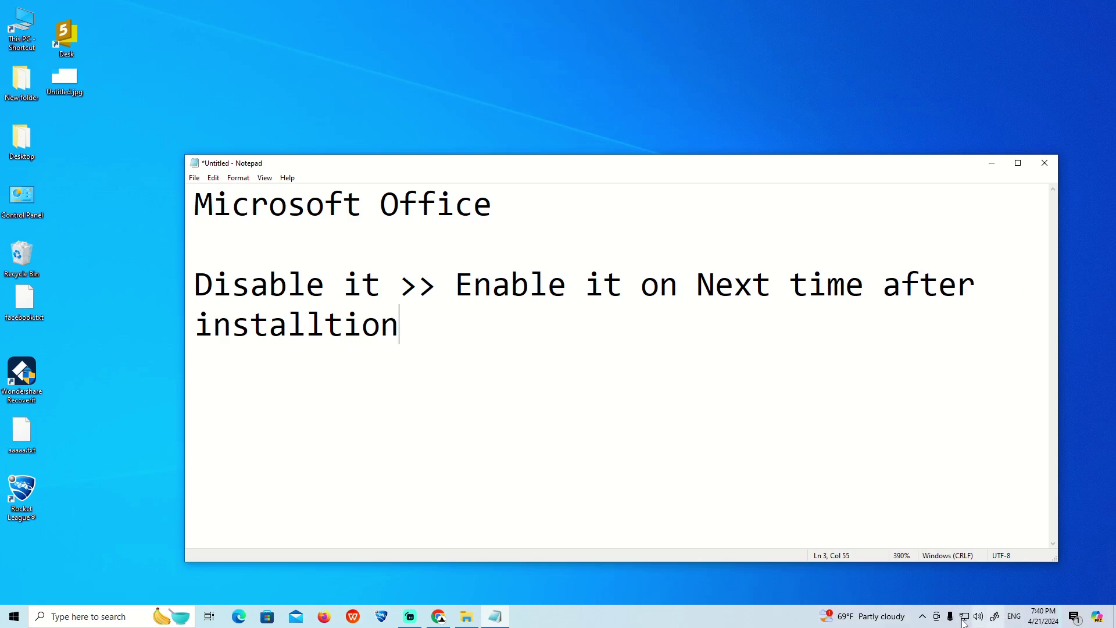
Disable the Avast shields for 1 hour from the tray icon's shields control menu.
click(923, 617)
right_click(912, 593)
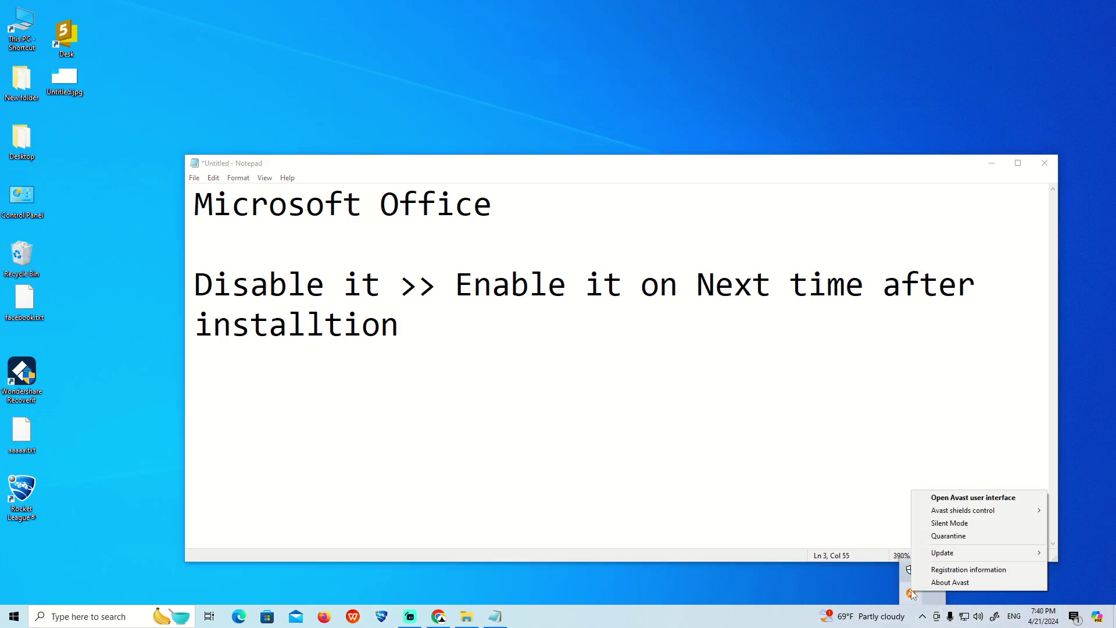
mouse_move(976, 510)
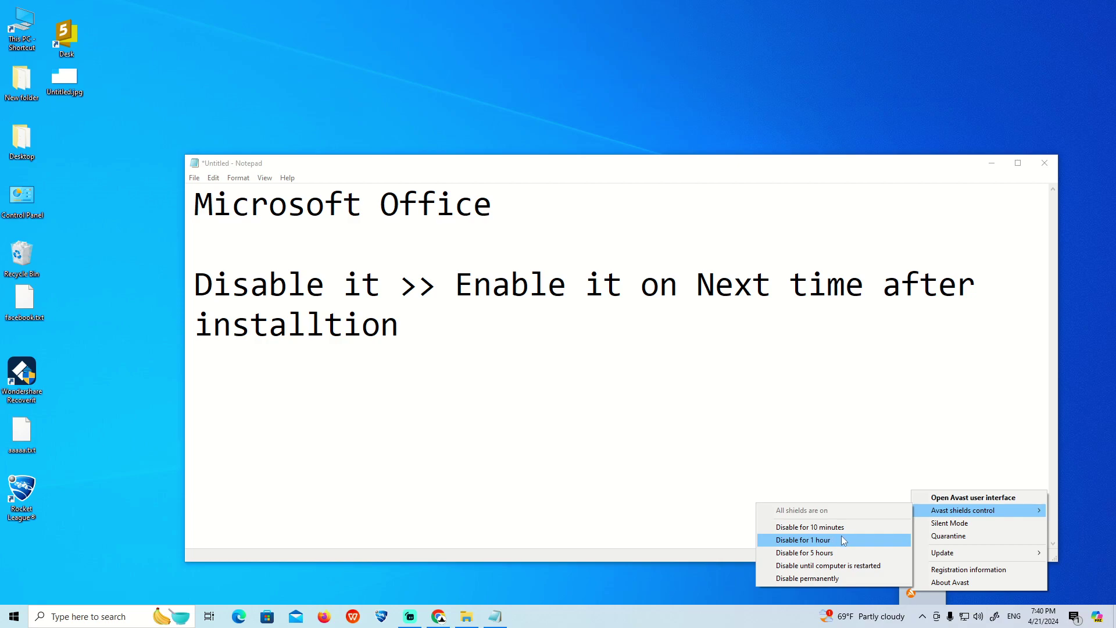
click(822, 541)
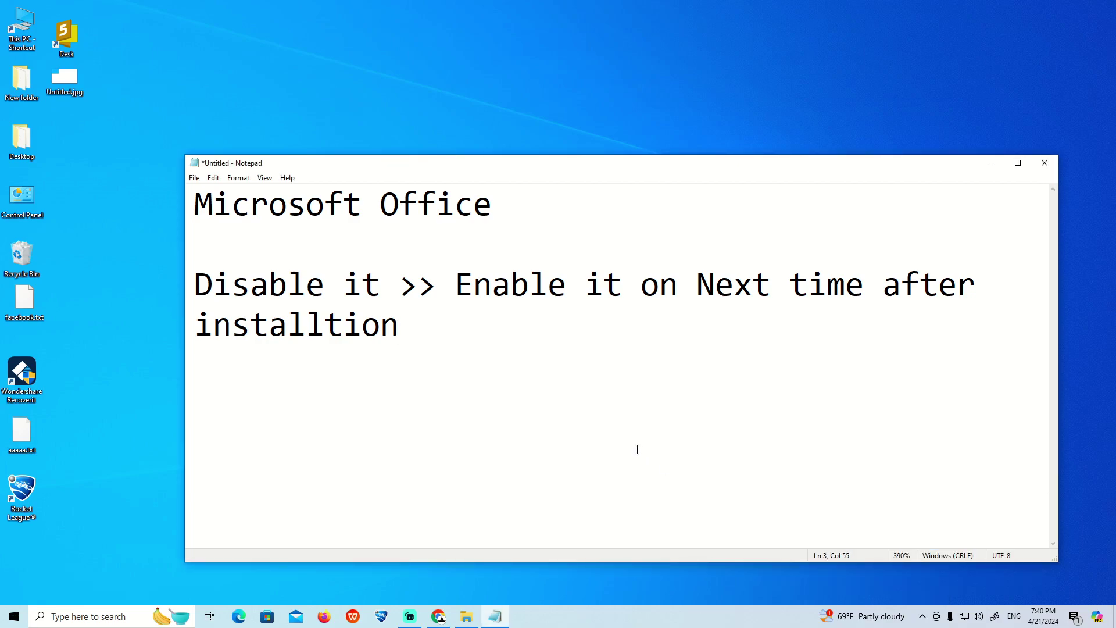
Open the Run dialog with msconfig in its Open field and place it beside the Notepad note.
key(Return)
key(Return)
click(87, 616)
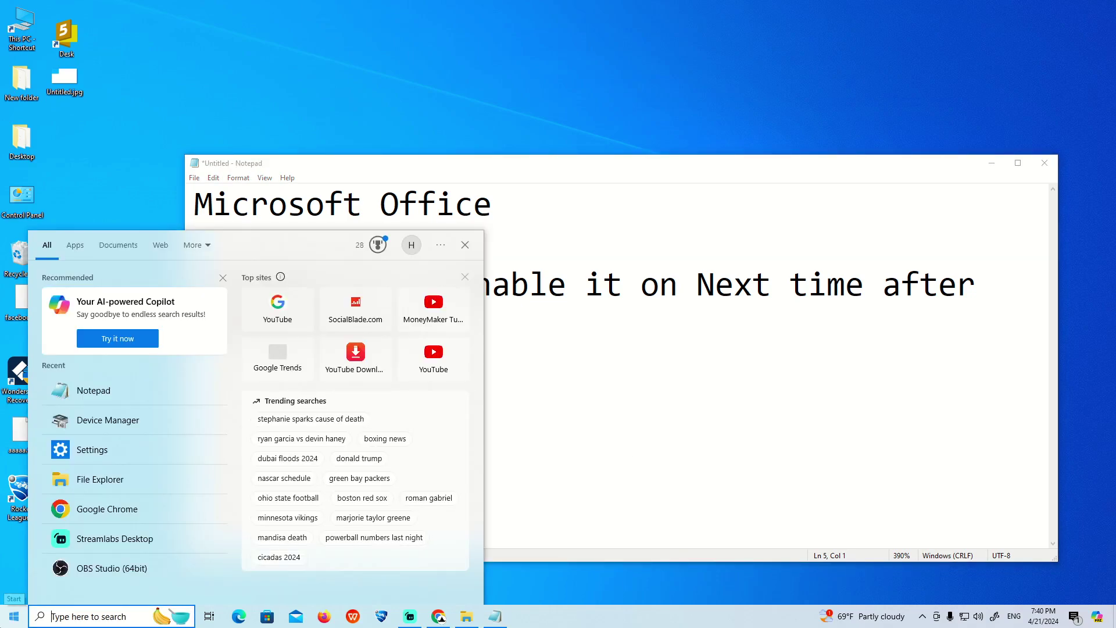
text(run)
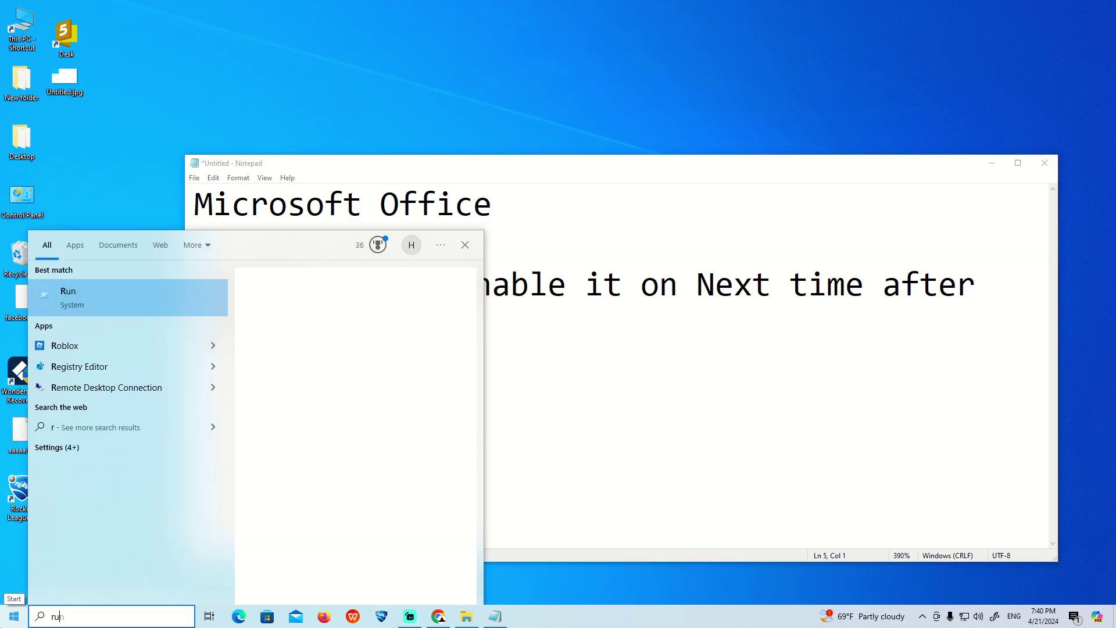
key(Return)
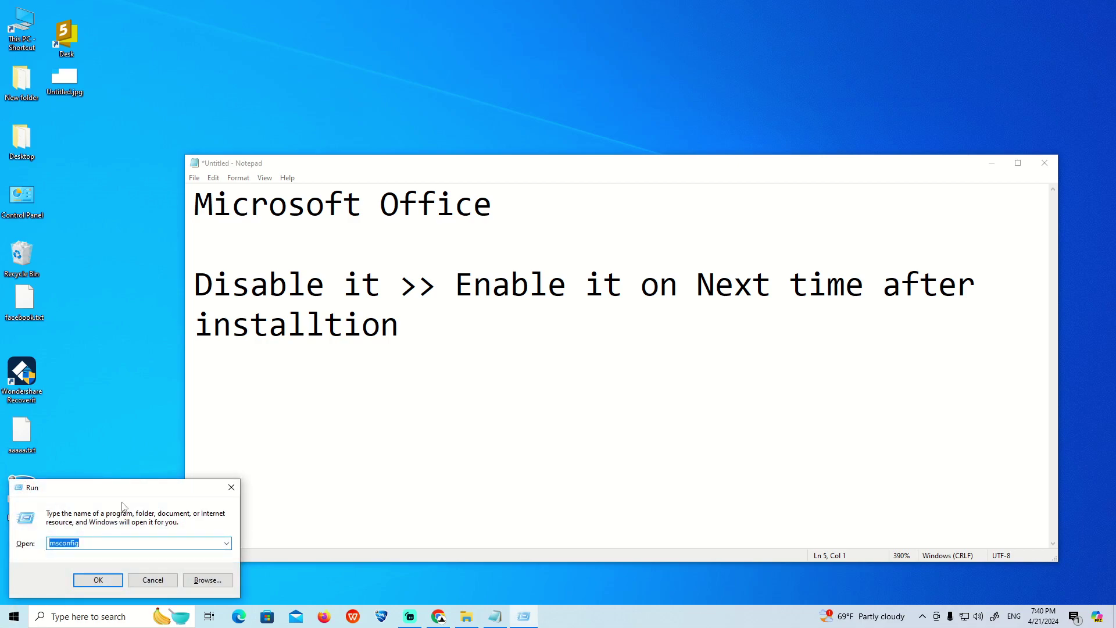
drag(143, 489, 335, 471)
click(405, 407)
click(244, 573)
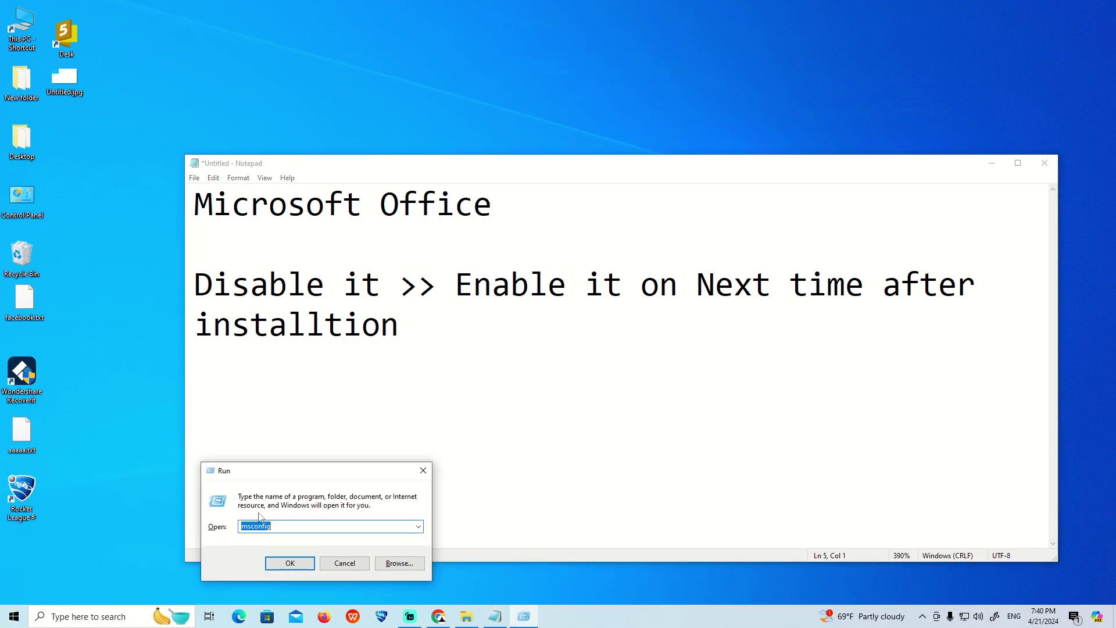
drag(261, 467, 344, 424)
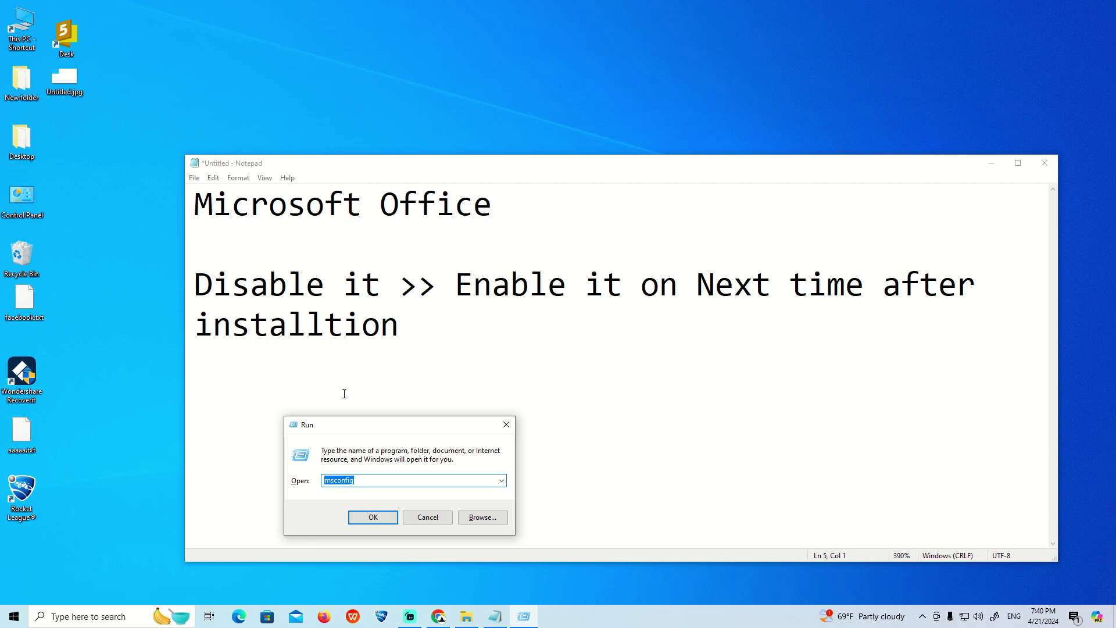
click(359, 478)
Add a new line 'Uninstall' numbered '2- ' below the Disable step.
click(318, 374)
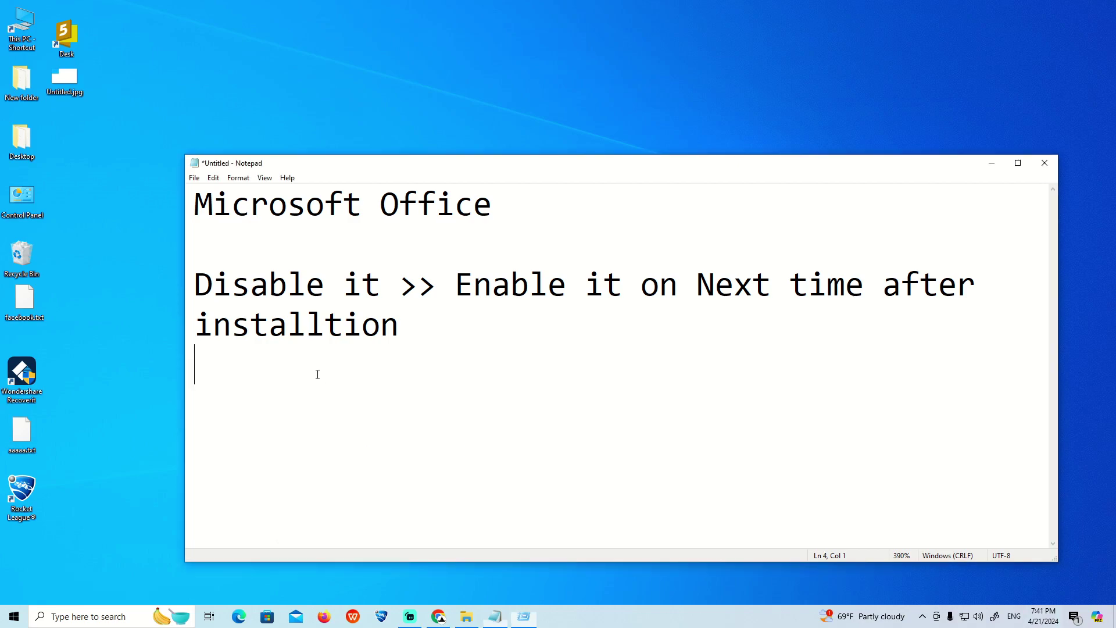
key(Return)
text(Unint)
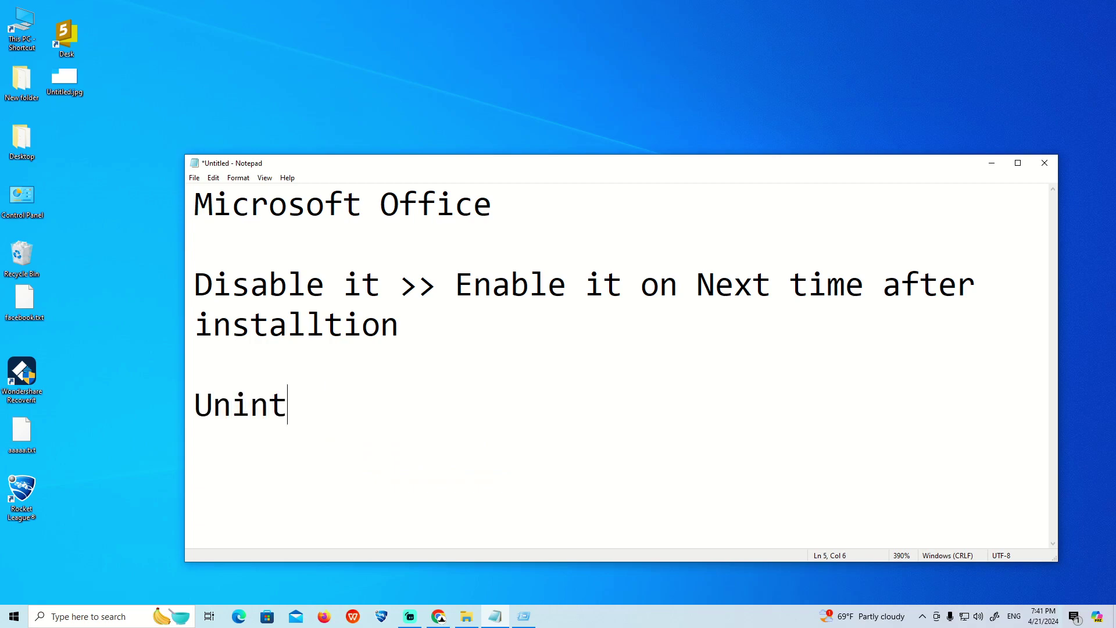
key(BackSpace)
text(stall)
key(Left)
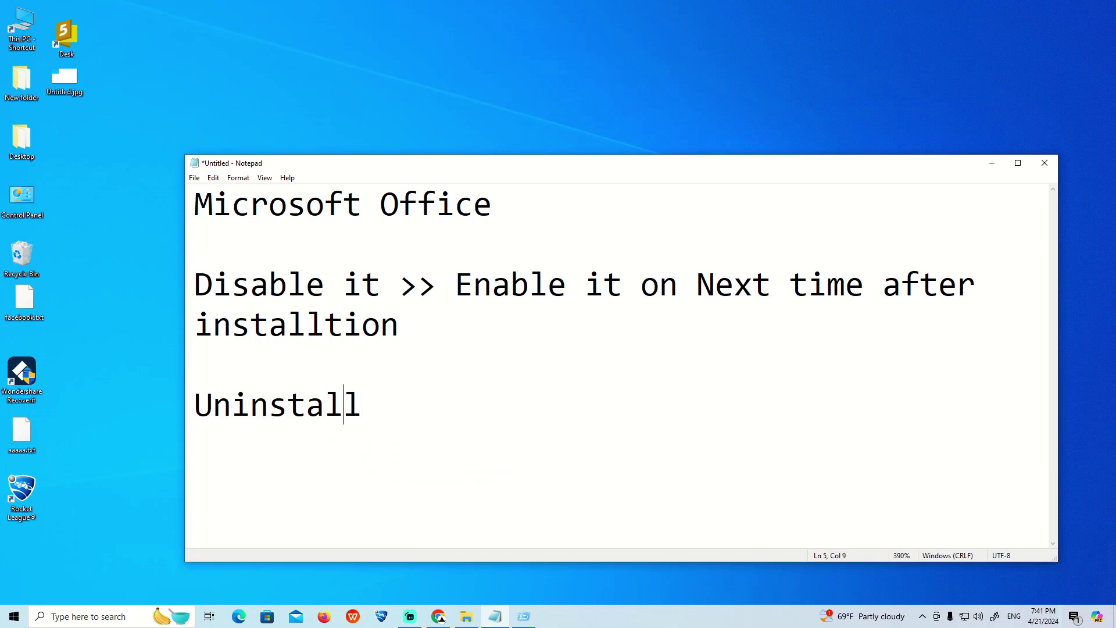
key(Home)
text(2-)
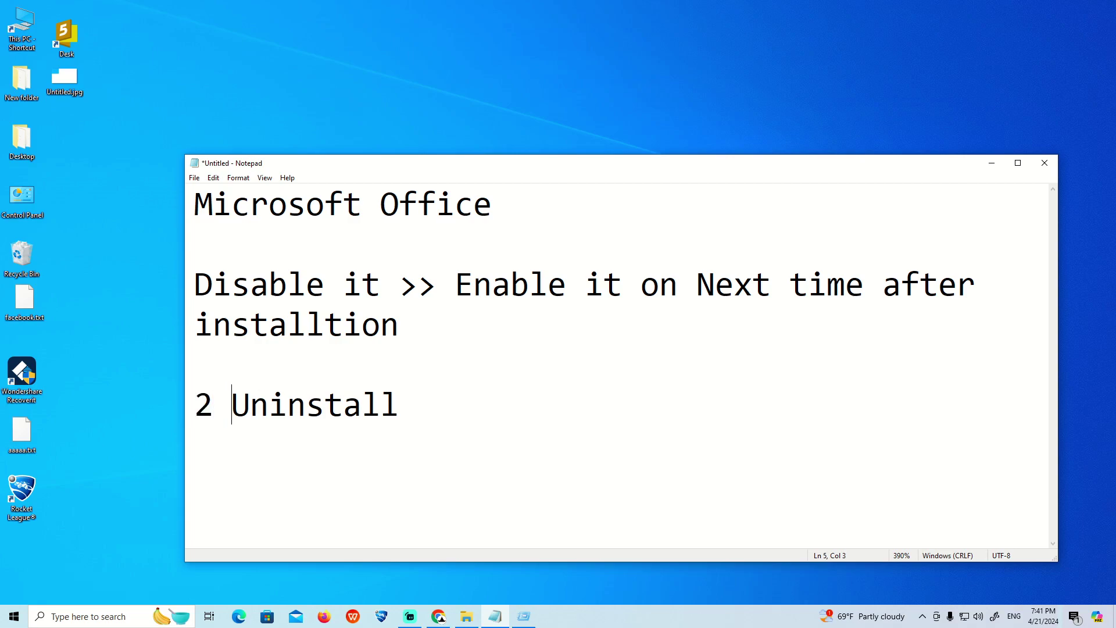
Number the Disable line with '1- '.
click(317, 374)
key(Up)
key(Up)
text(1-)
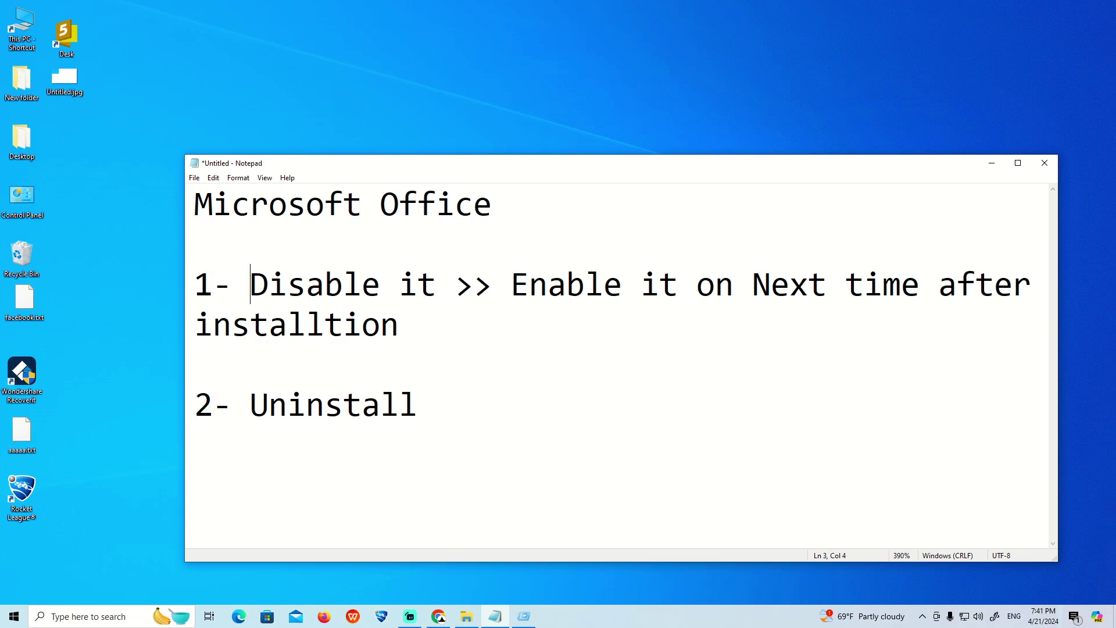
key(super)
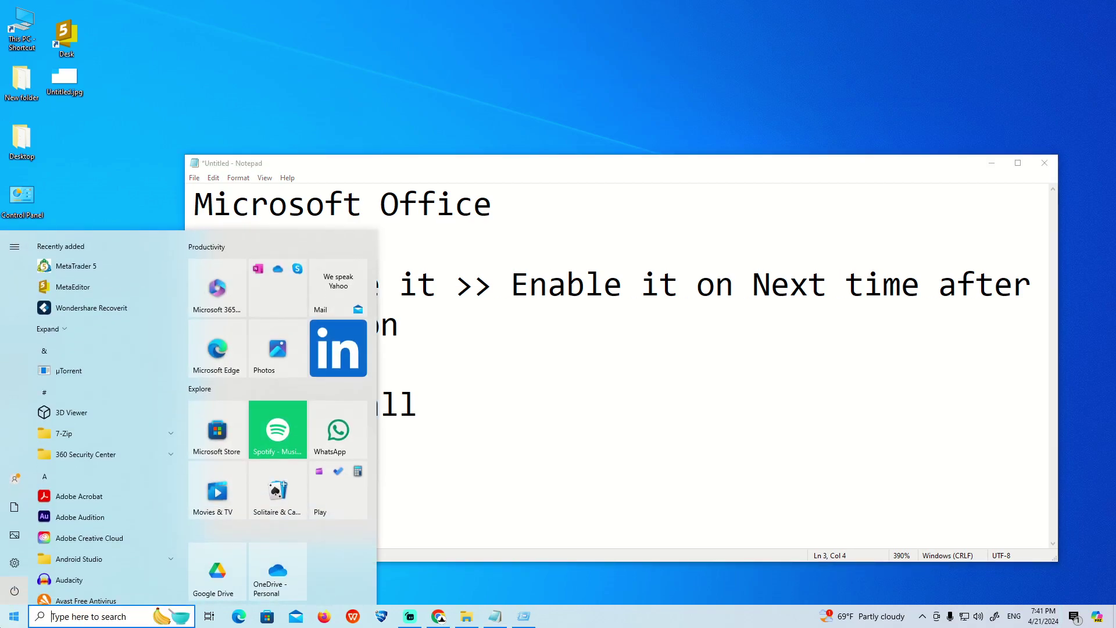
Open Settings and go to Apps & features.
text(settings)
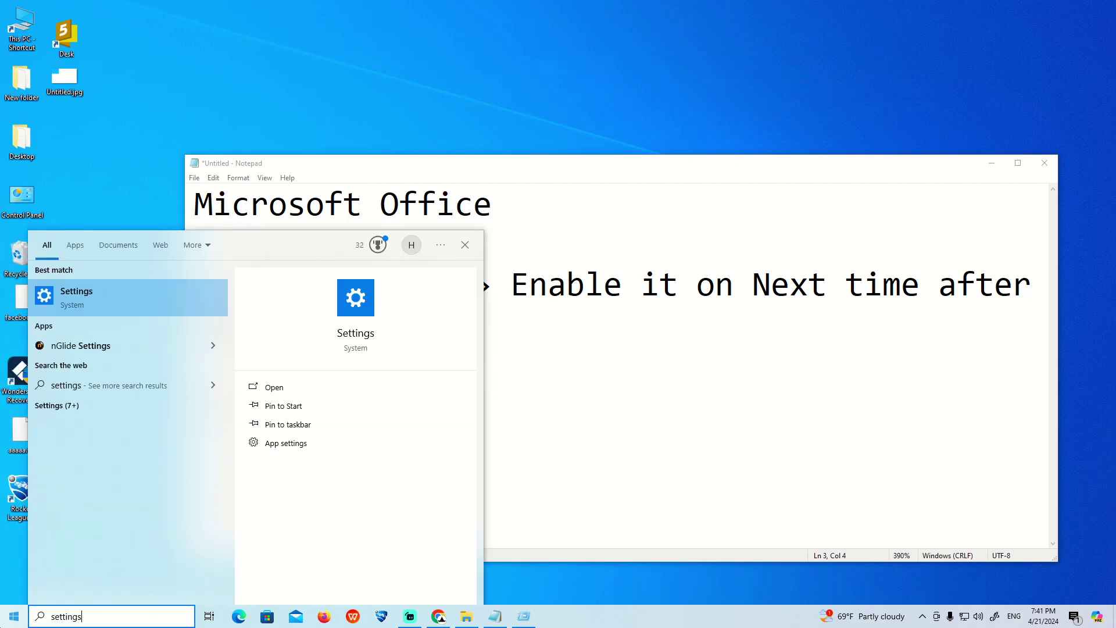
key(Return)
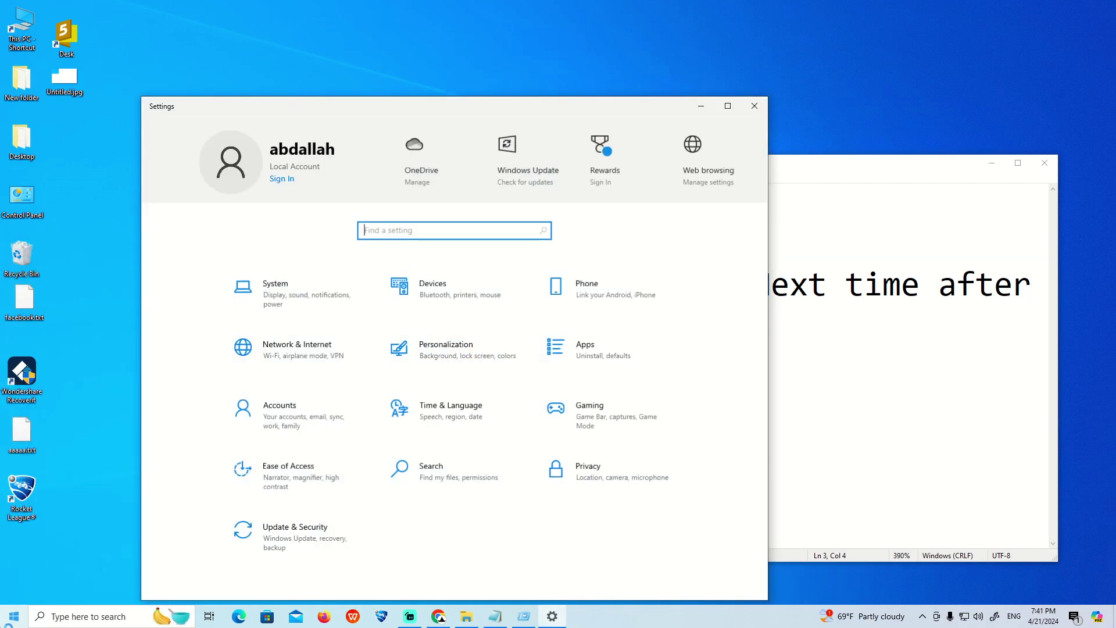
click(603, 355)
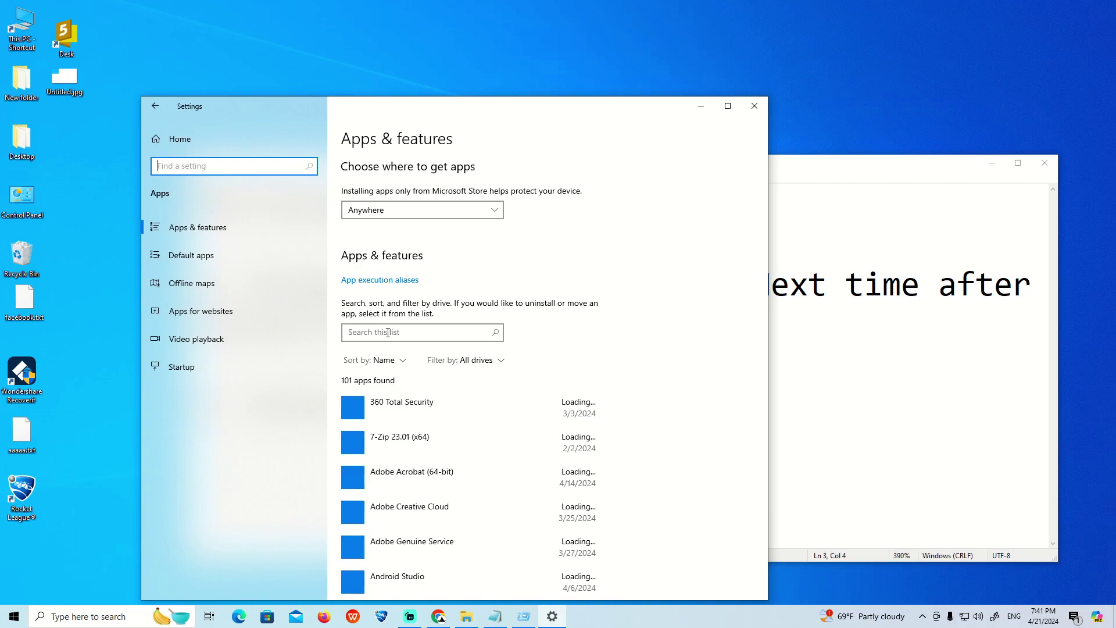
Search installed apps for 'office', expand Microsoft 365, then filter the list by '2016'.
click(389, 332)
text(office)
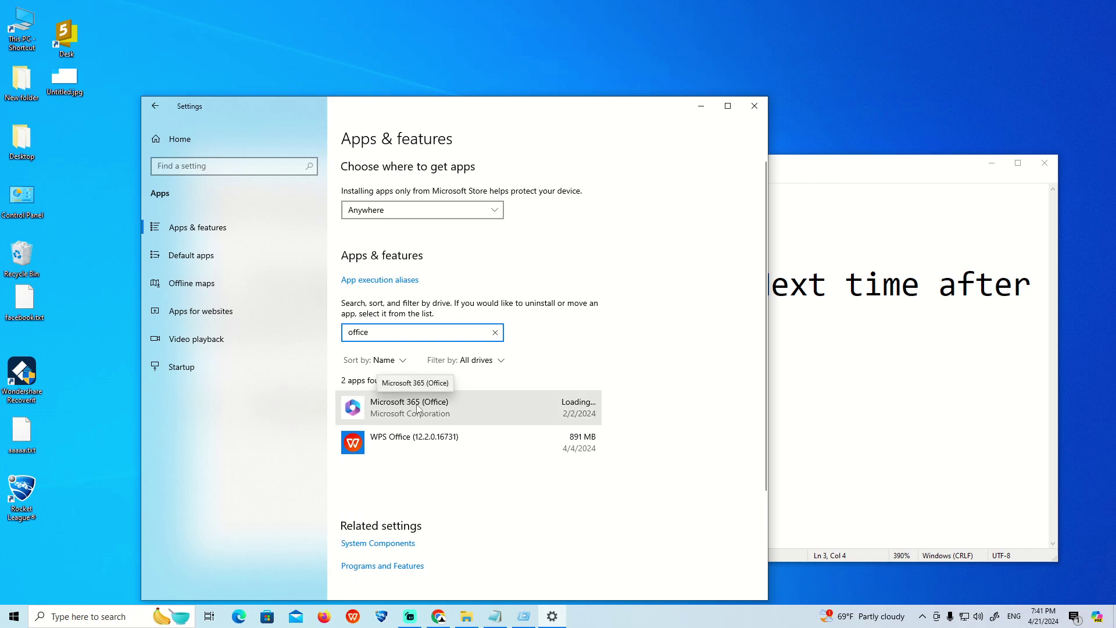
click(413, 412)
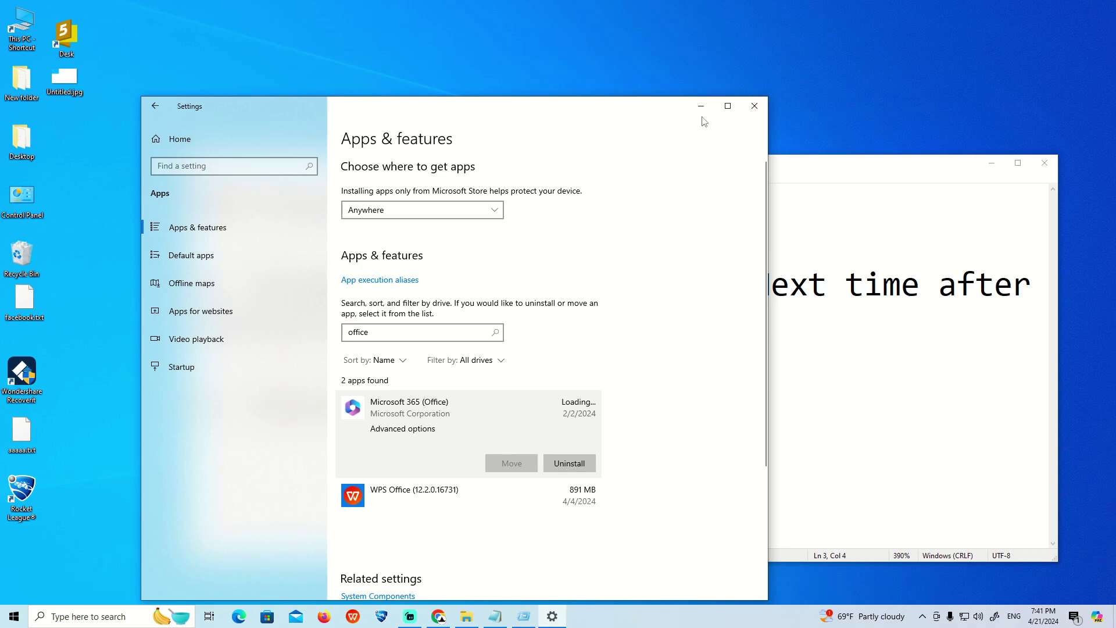
double_click(439, 338)
text(2016)
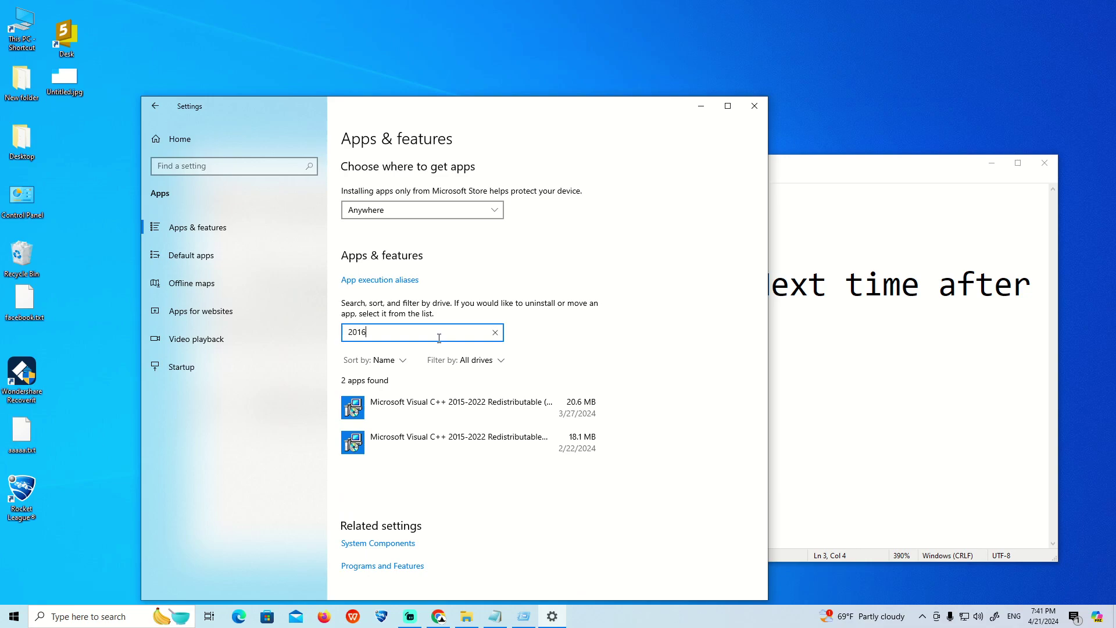
Maximize Notepad and add %appdata% on a new line below the Uninstall step.
click(701, 106)
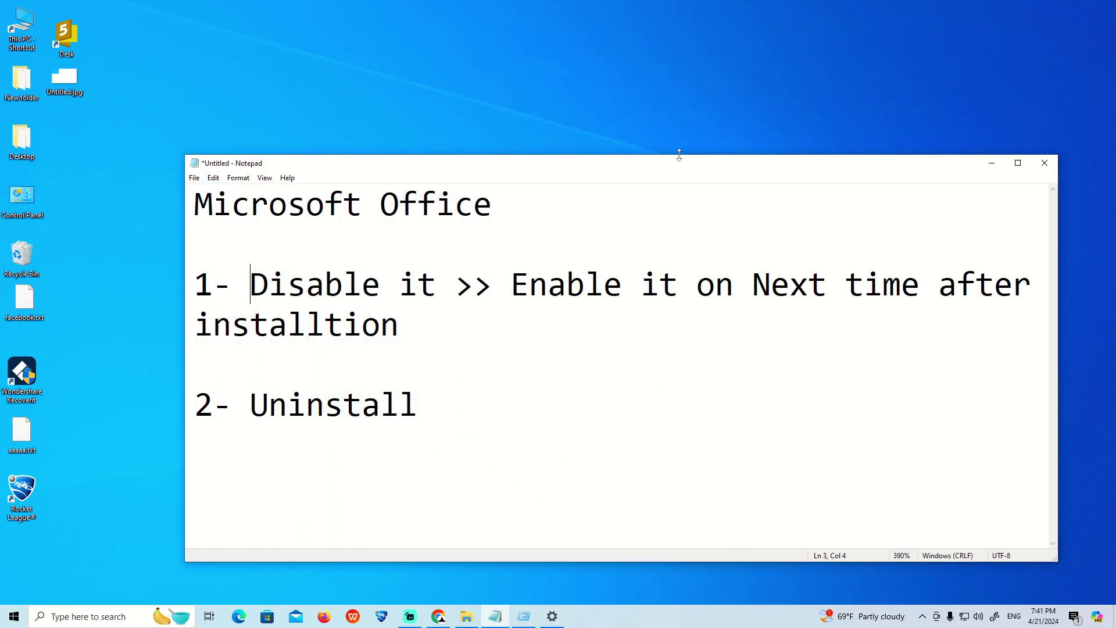
drag(678, 157, 642, 6)
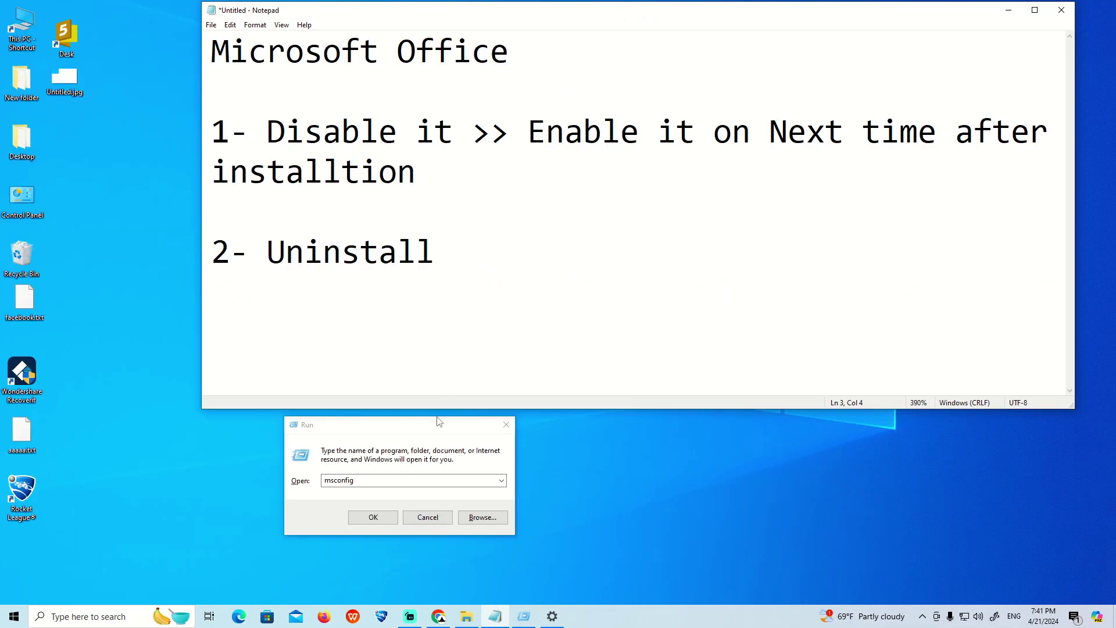
click(439, 423)
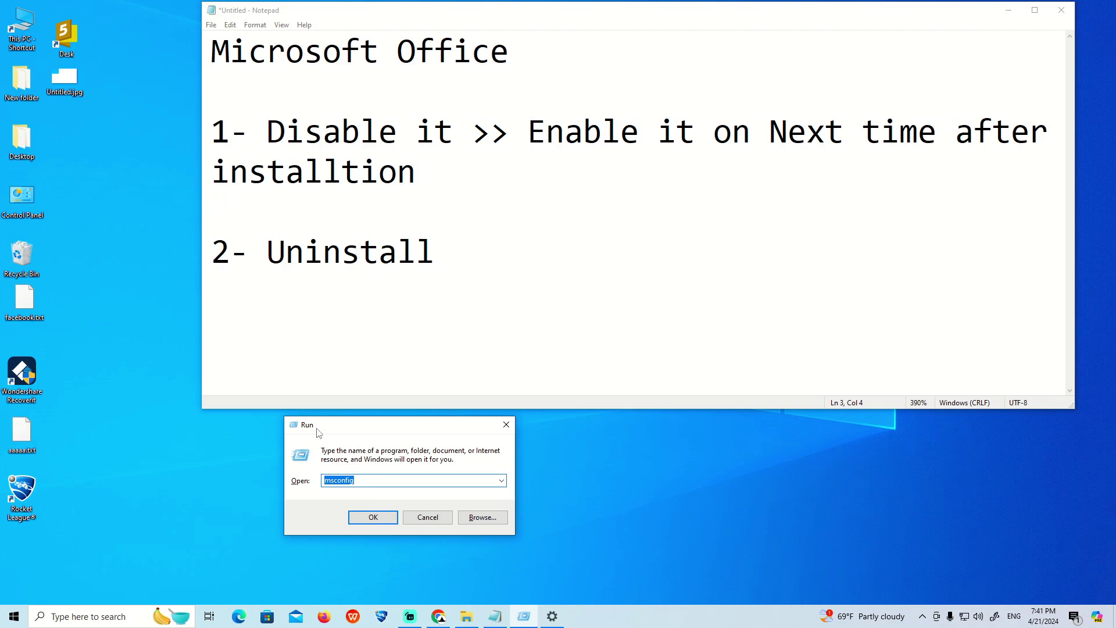
text(%)
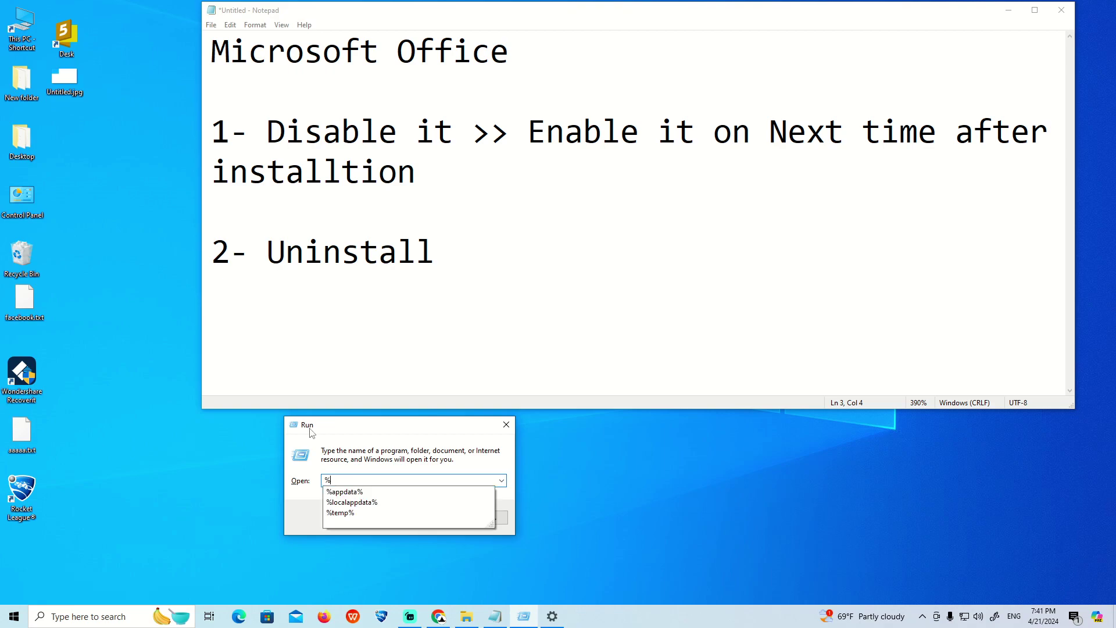
click(318, 387)
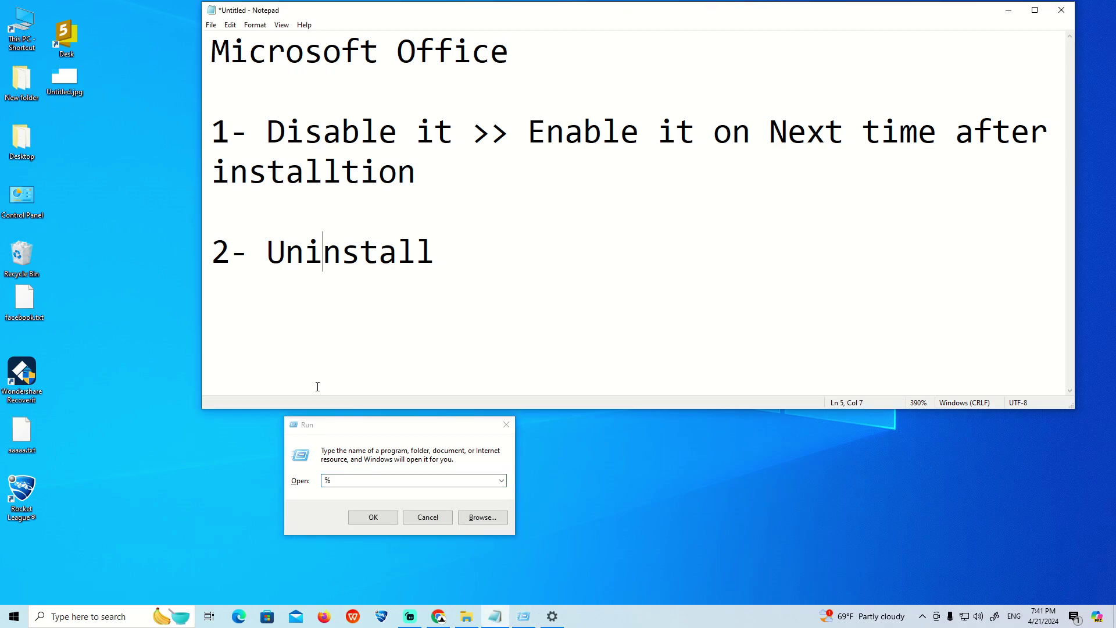
key(End)
key(Return)
key(Return)
text(%ap)
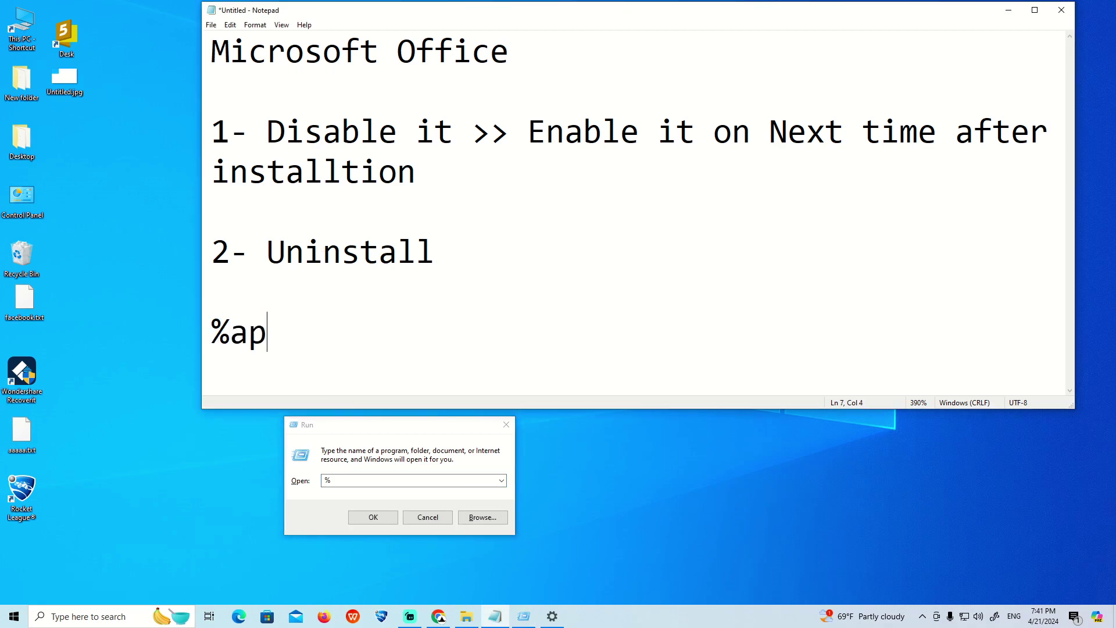
text(pdata%)
key(Return)
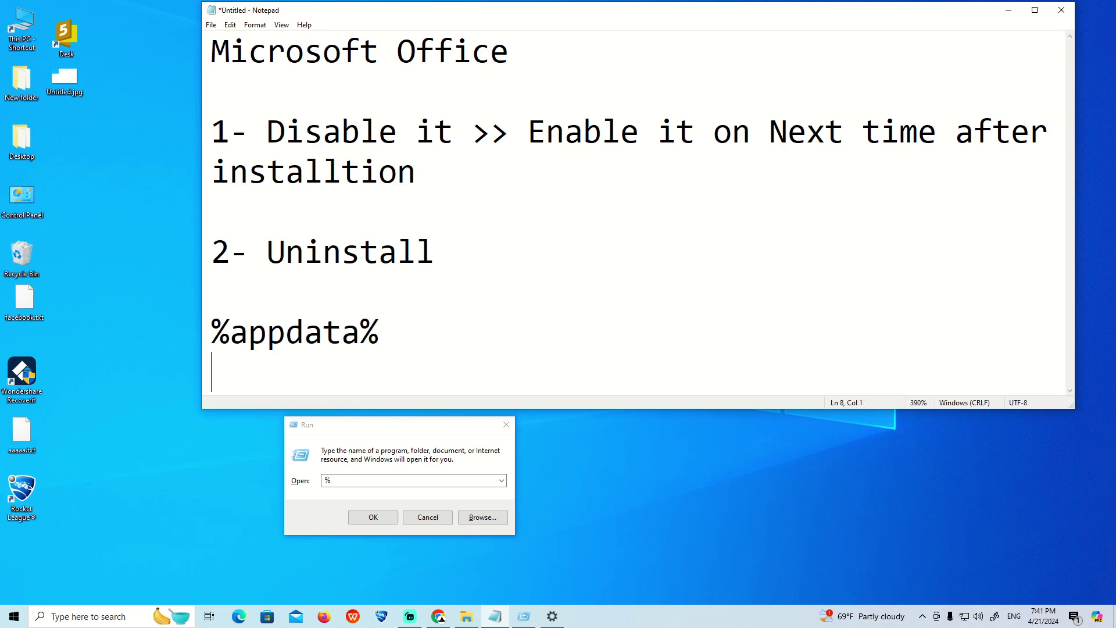
Add %localappdata% and %temp% on separate lines below %appdata%.
text(%local)
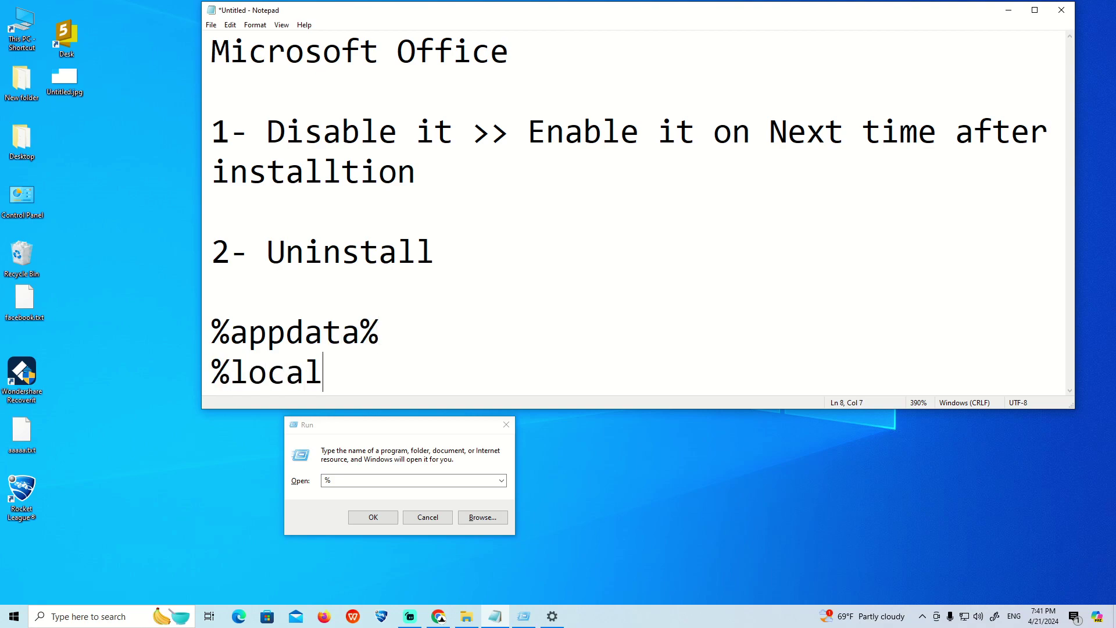
click(495, 447)
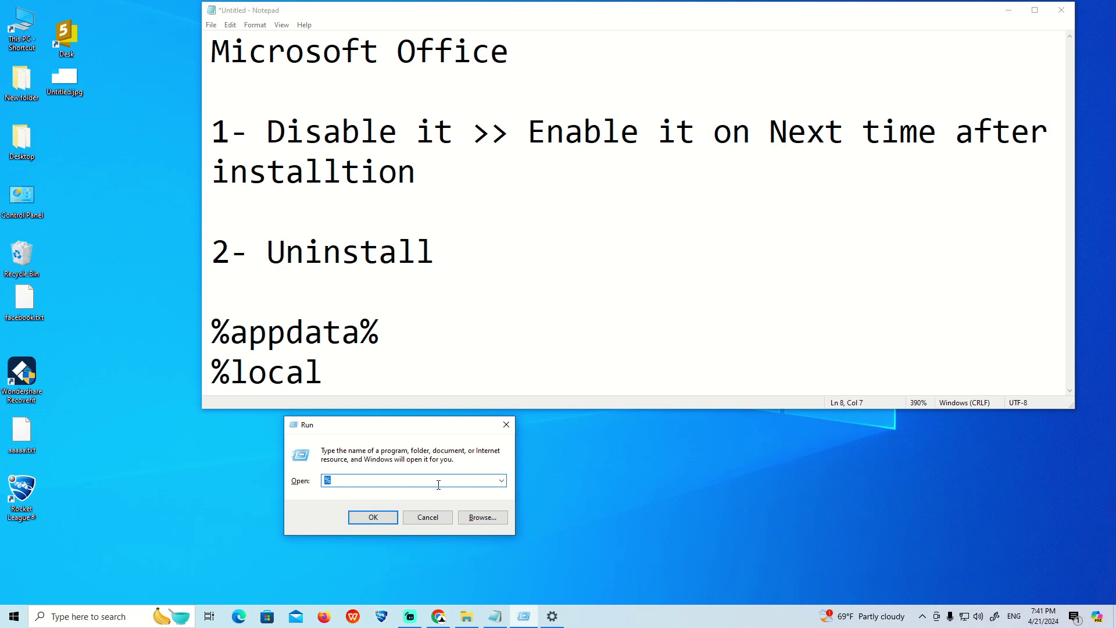
text(%)
click(395, 377)
text(a)
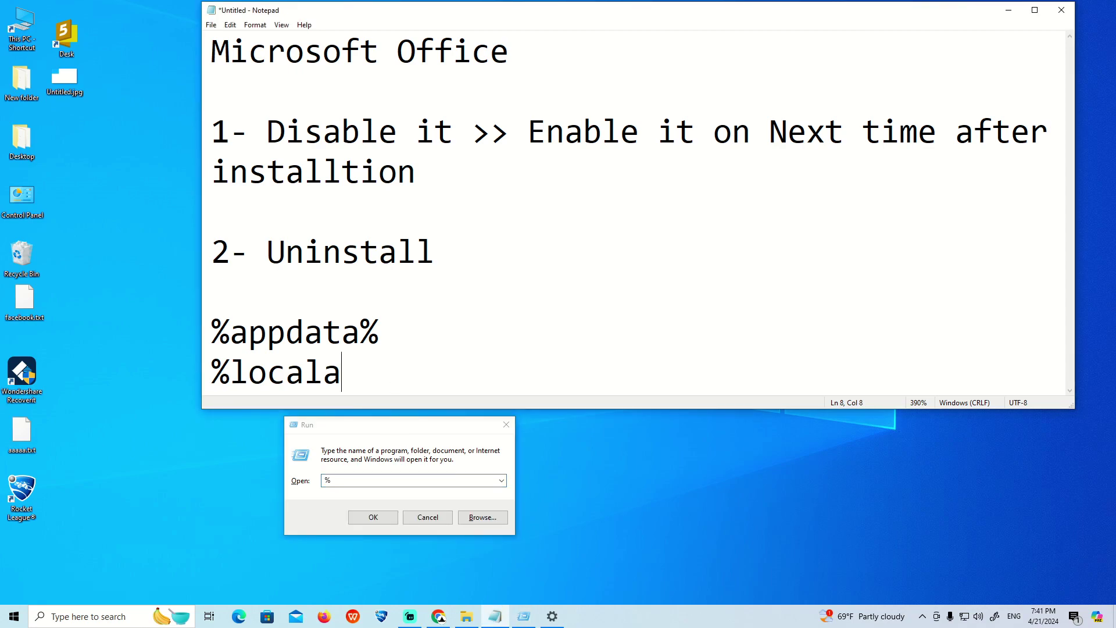
text(ppday)
key(BackSpace)
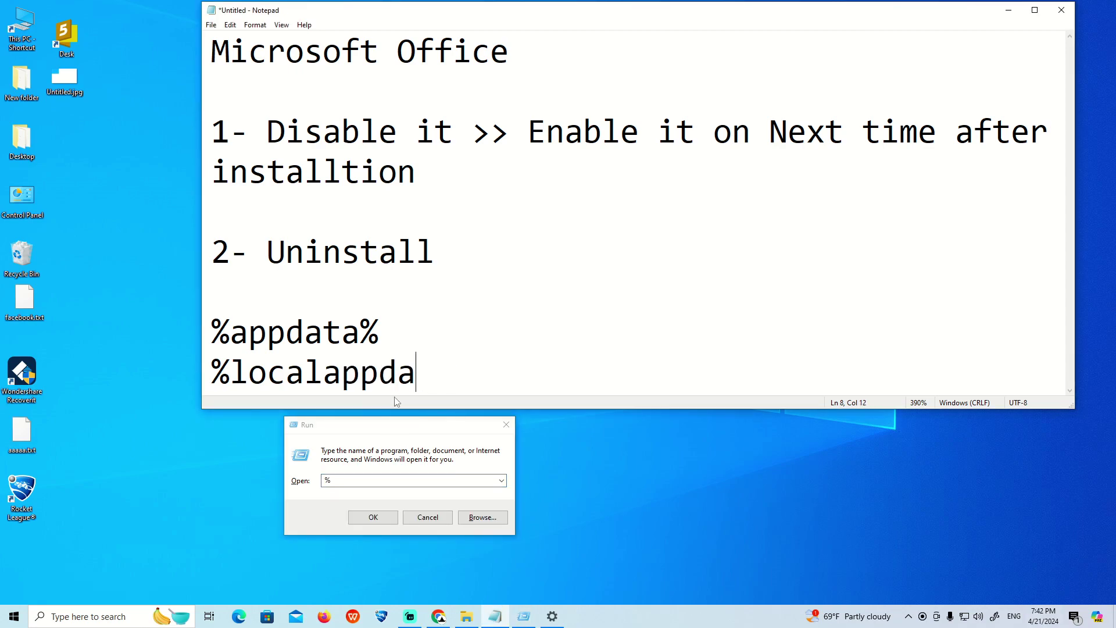
text(ta%)
key(Return)
text(%temp%)
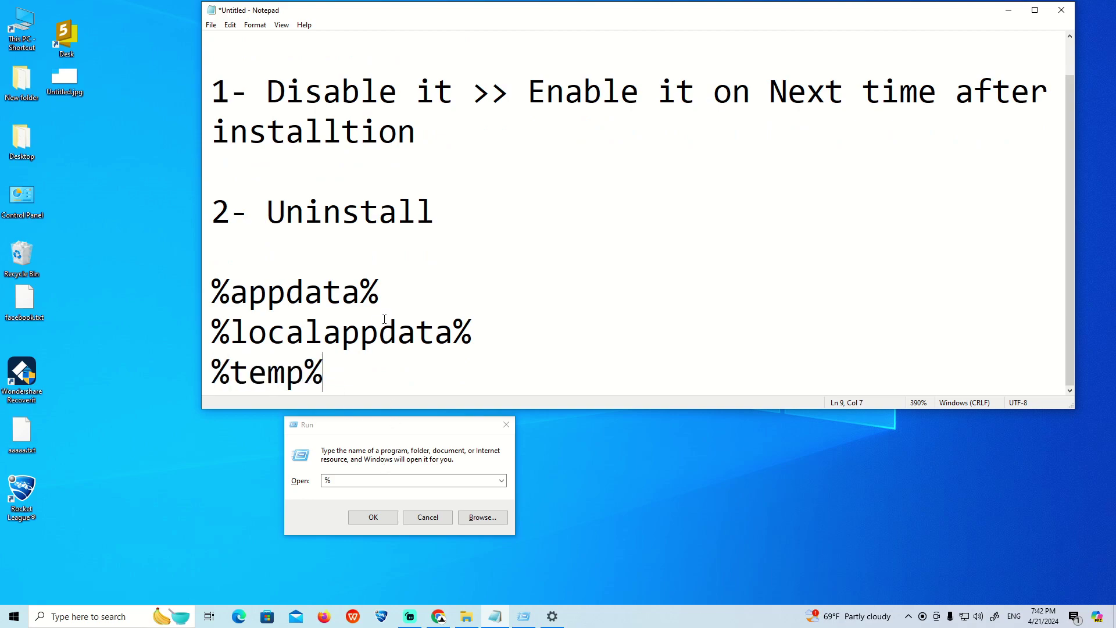
key(Up)
key(Up)
key(shift+Left)
Open the AppData Roaming folder by running %appdata%.
click(376, 478)
text(%)
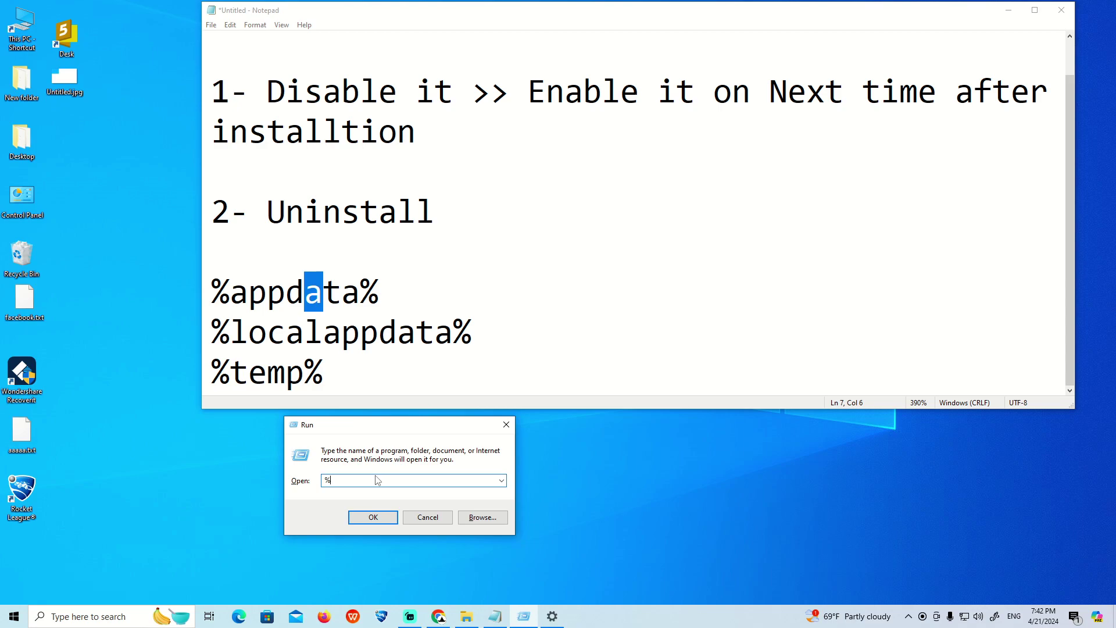
text(appdata%)
key(Return)
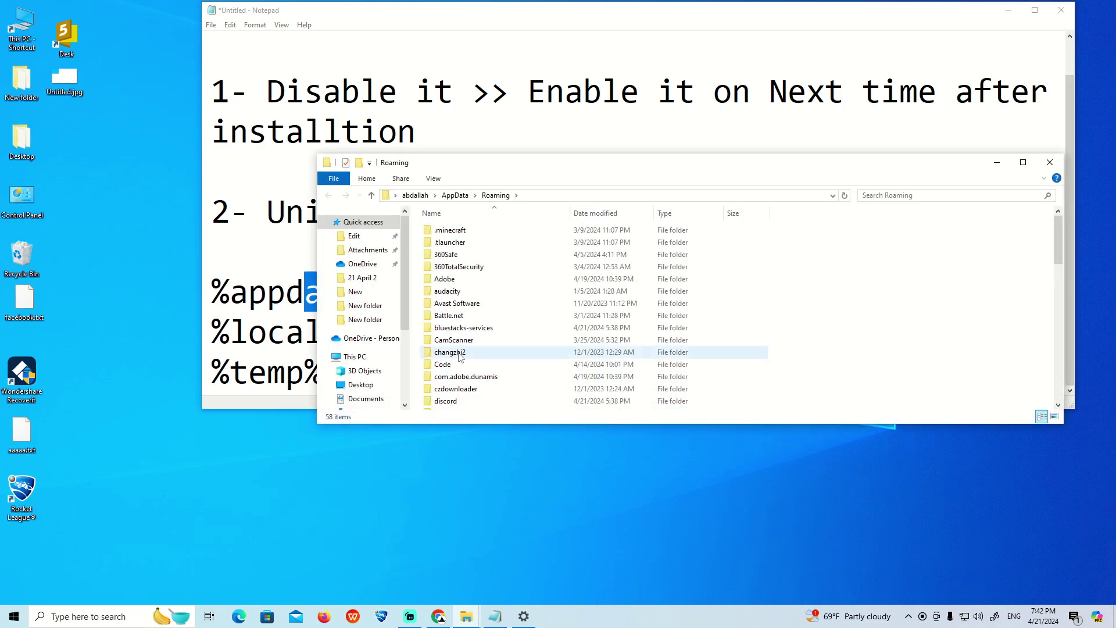
Select all 58 items in Roaming and permanently delete them with Shift+Delete.
click(694, 296)
key(ctrl+a)
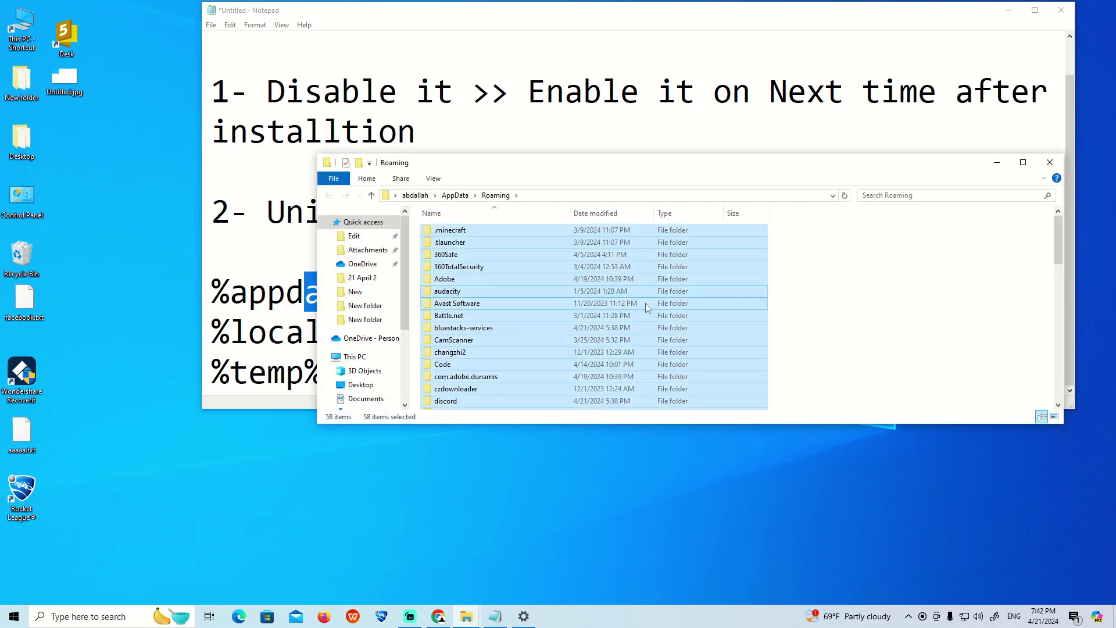
key(shift+Delete)
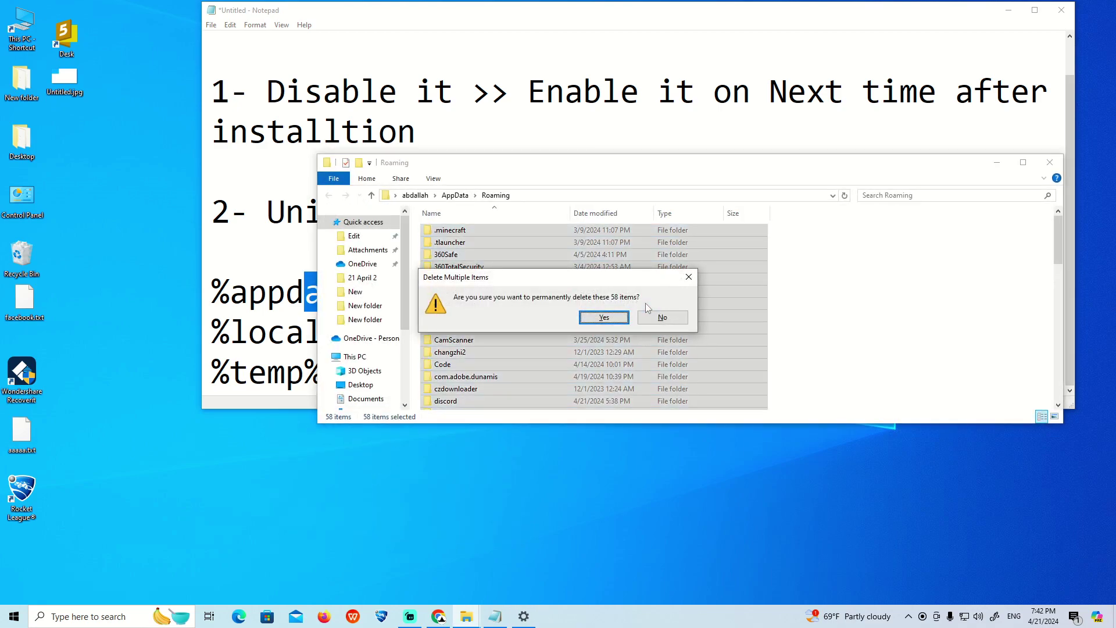
click(611, 321)
click(276, 301)
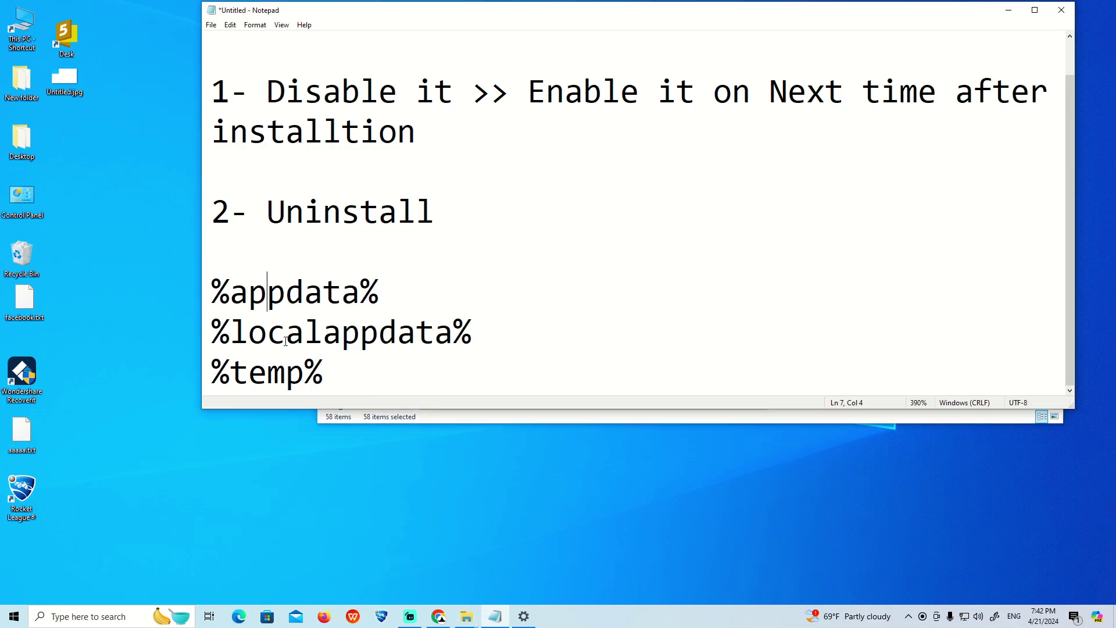
drag(304, 373, 360, 358)
Type step 3, '3- Prevent Program Through FireWall Then Setup', below %temp%.
click(360, 358)
key(Return)
key(Return)
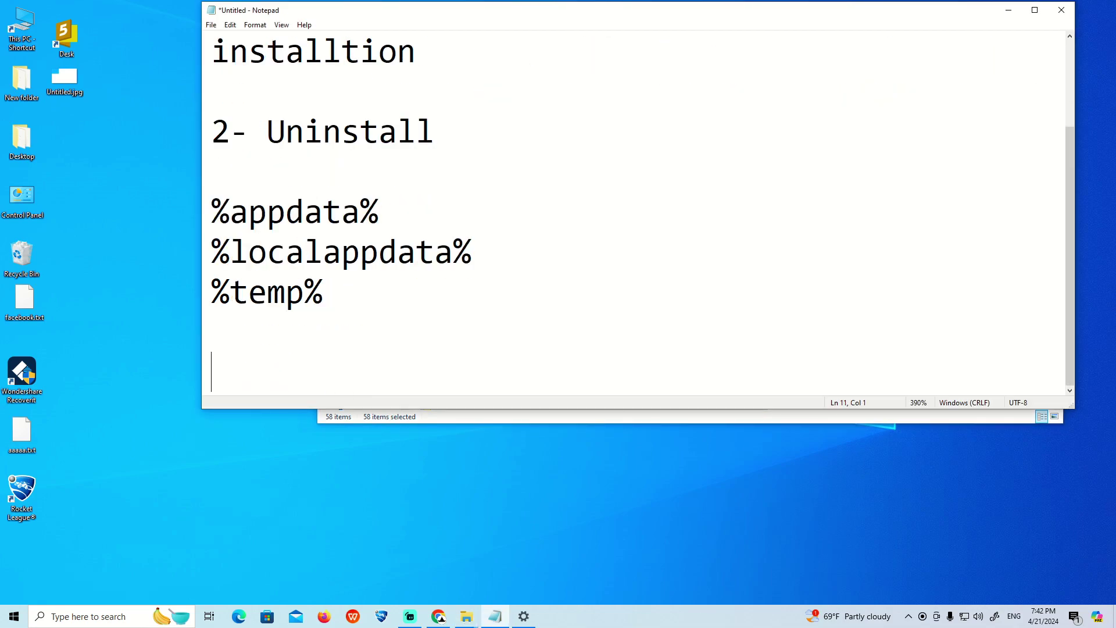
text(3- Pr)
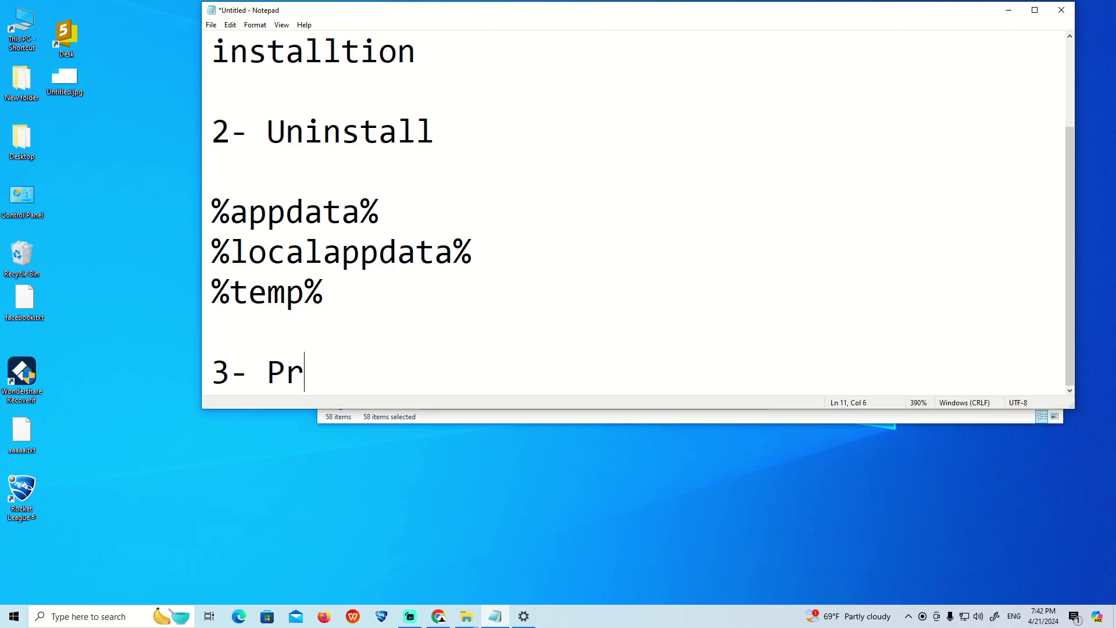
text(event F)
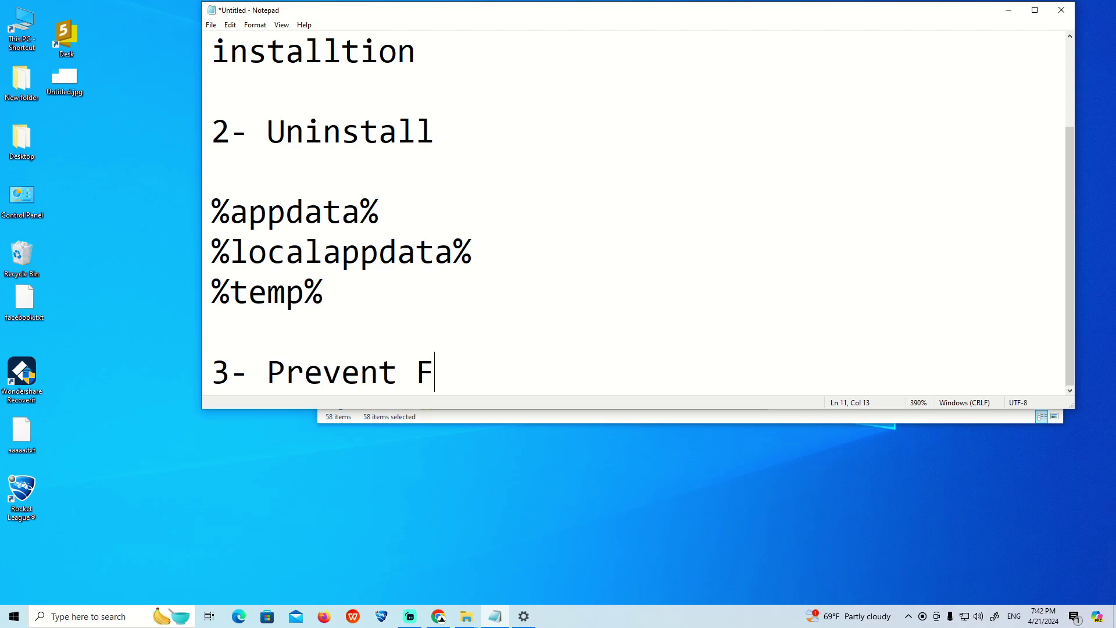
key(BackSpace)
text(Prgo)
key(BackSpace)
key(BackSpace)
text(ogram )
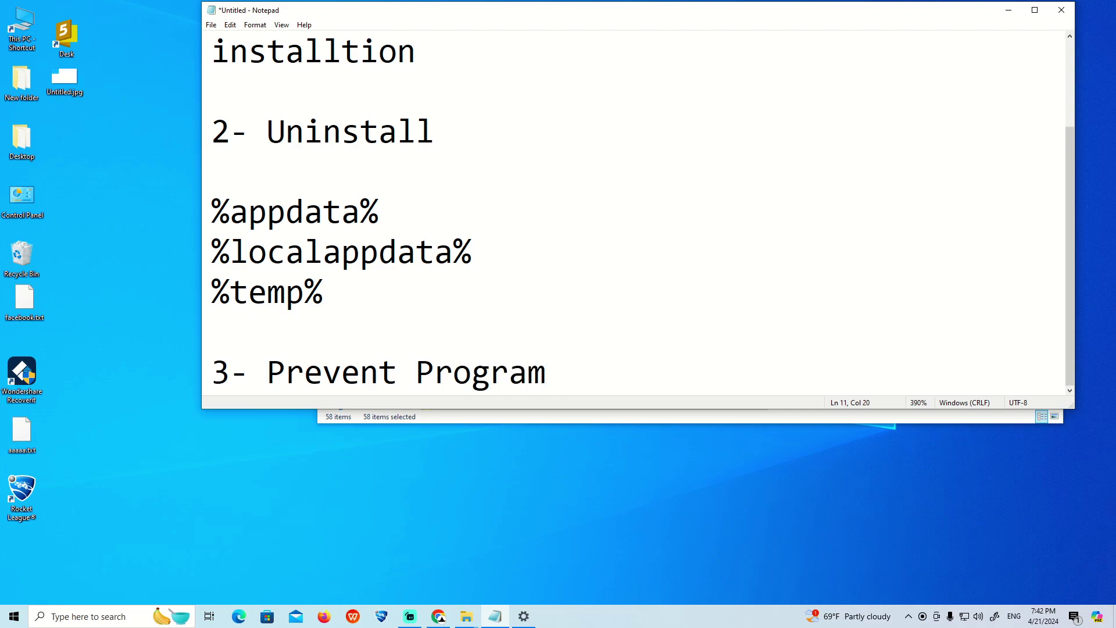
text(Through F)
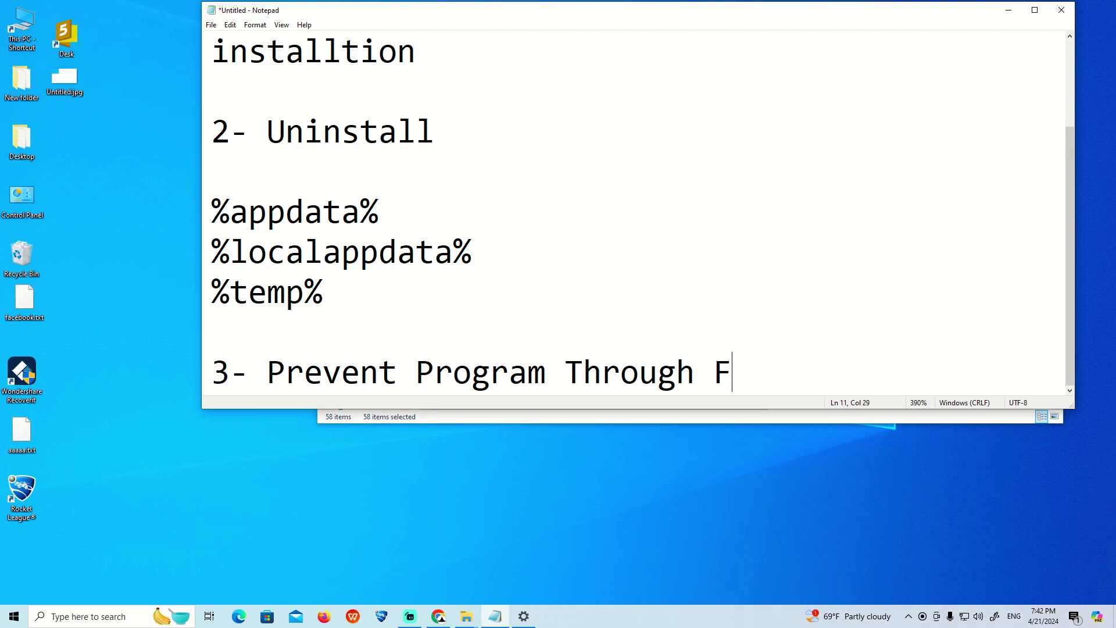
text(ireWall )
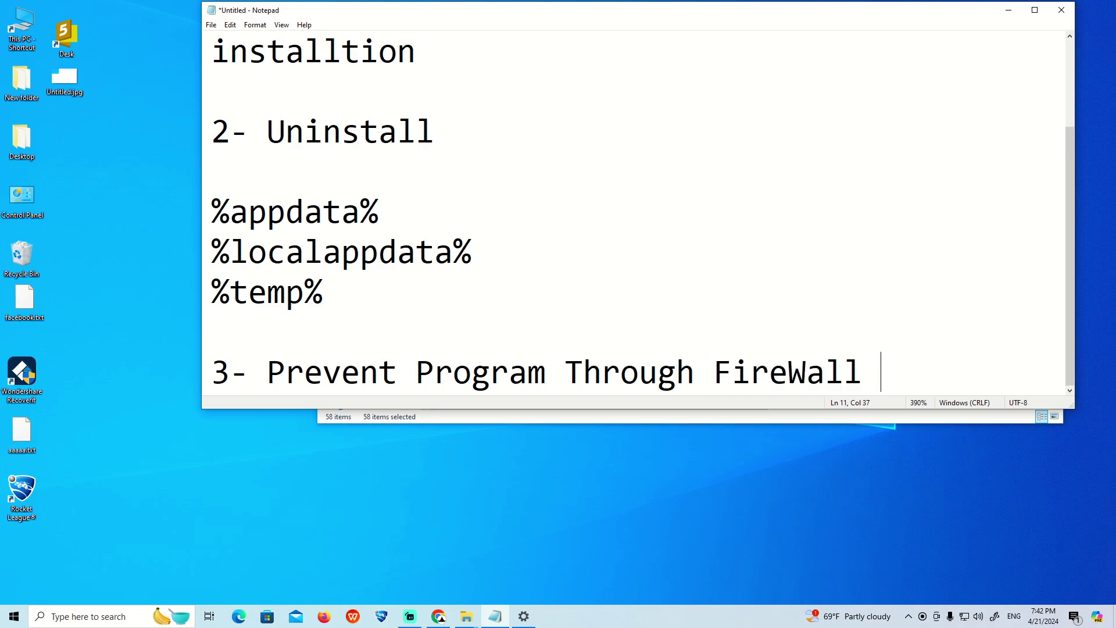
text(Then Setup)
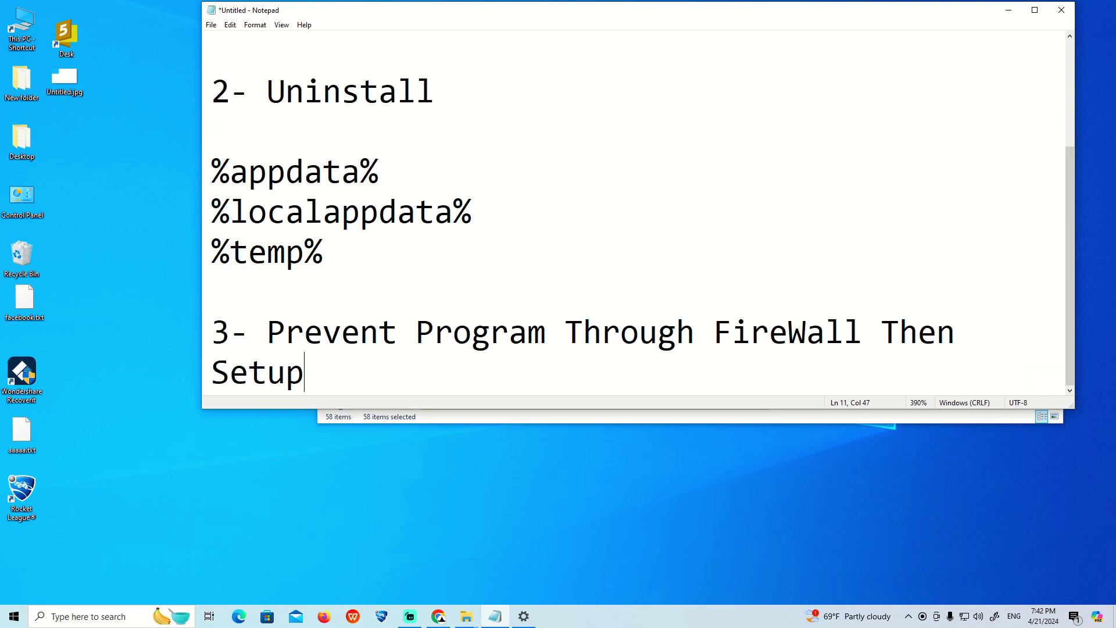
Extend step 3 to also apply to program.exe, office.exe or word.exe.
double_click(474, 331)
click(332, 373)
drag(286, 372, 287, 344)
click(287, 345)
click(329, 381)
drag(329, 382, 267, 333)
click(268, 332)
double_click(312, 361)
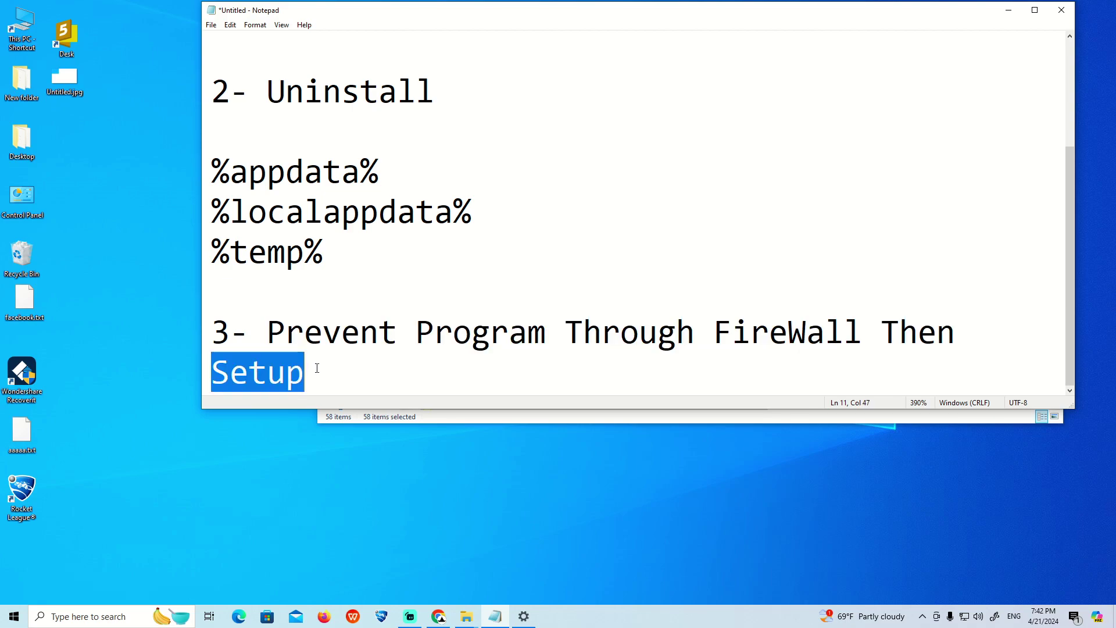
click(314, 366)
text(and)
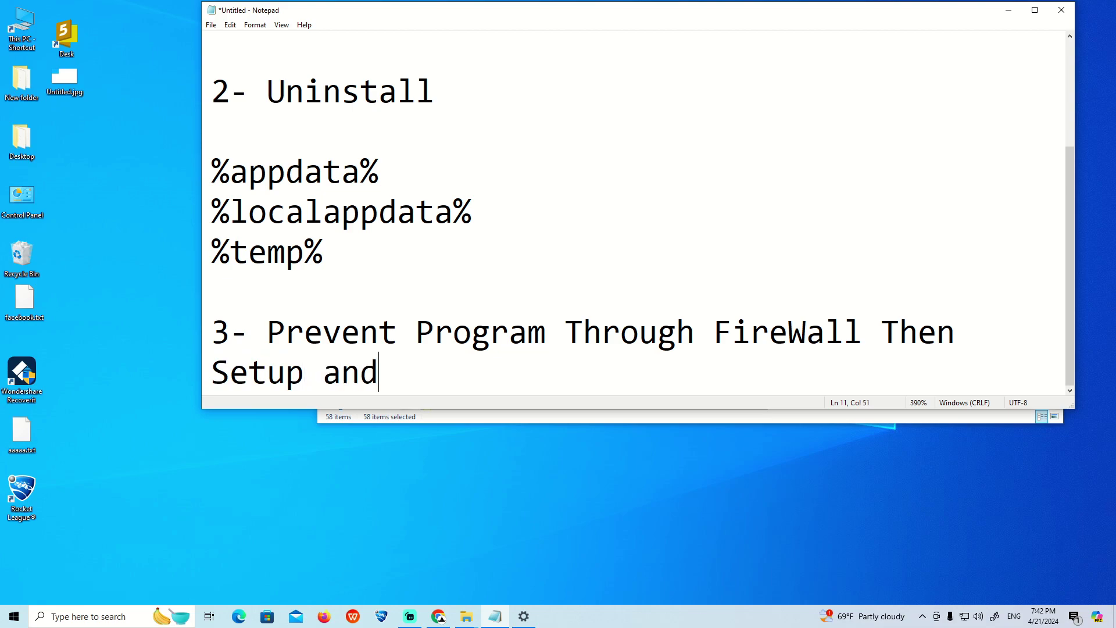
text( make it alos on)
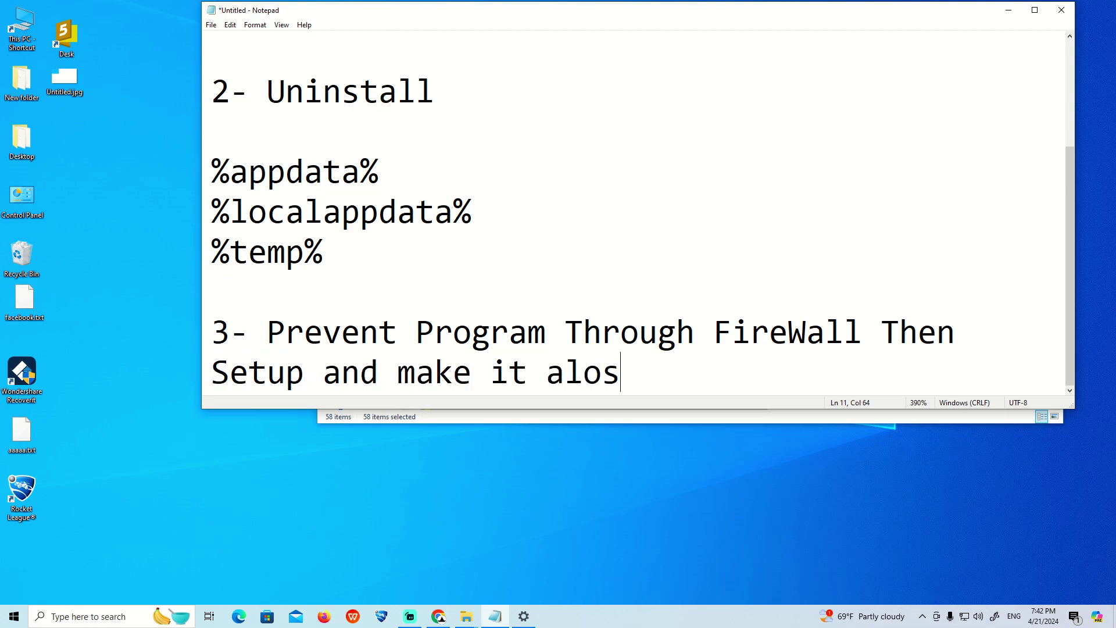
key(BackSpace)
key(BackSpace)
key(BackSpace)
key(BackSpace)
key(BackSpace)
text(so on ex.)
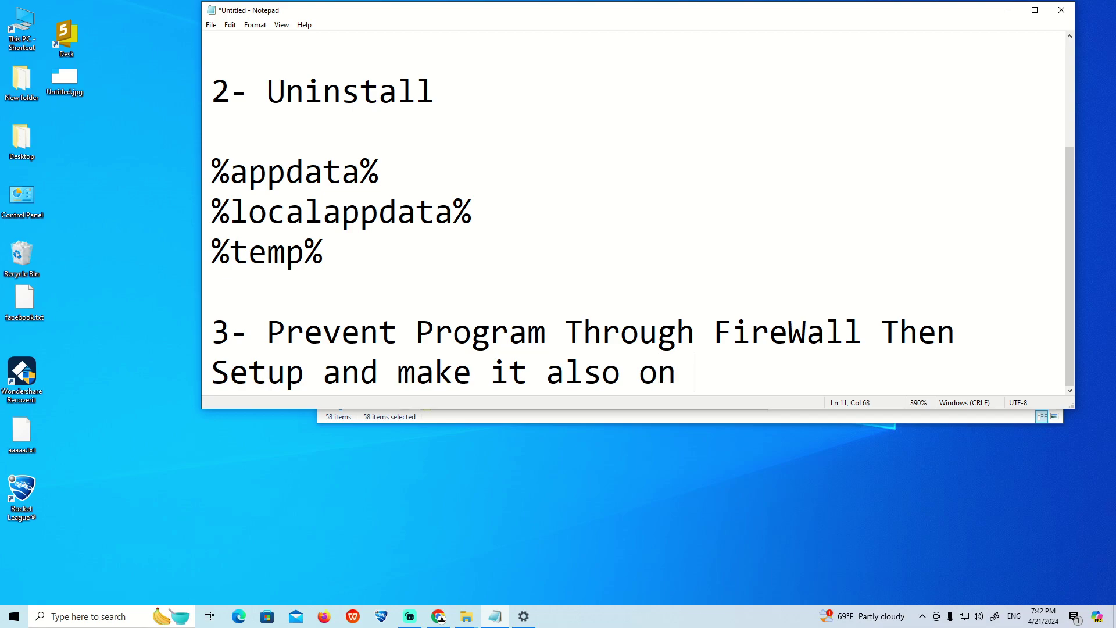
key(BackSpace)
key(BackSpace)
text(rogram.exe)
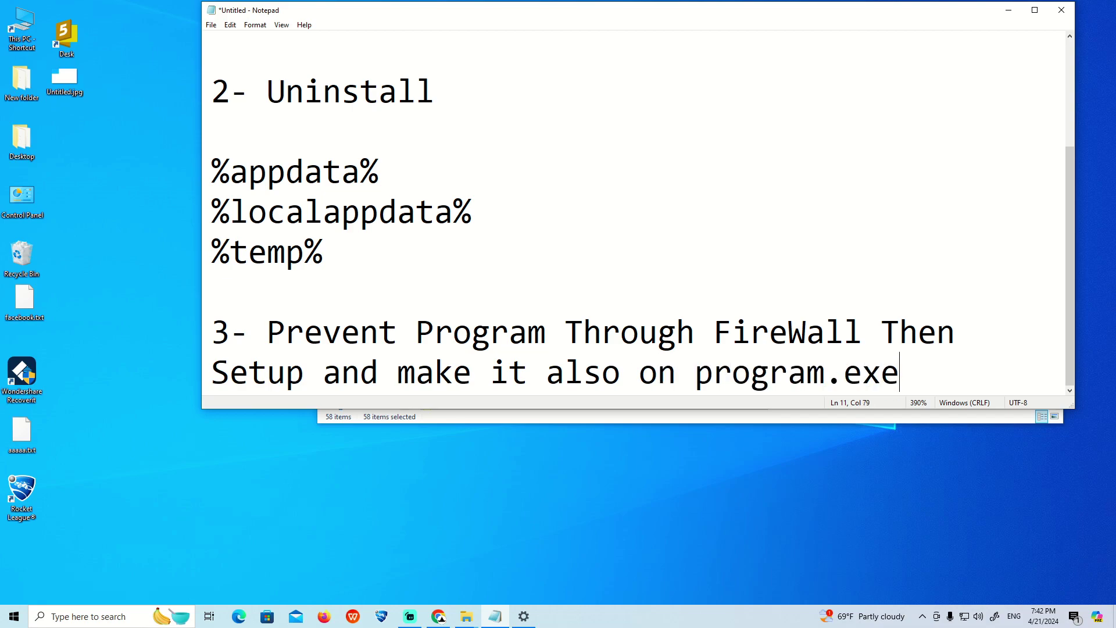
text( or office.e)
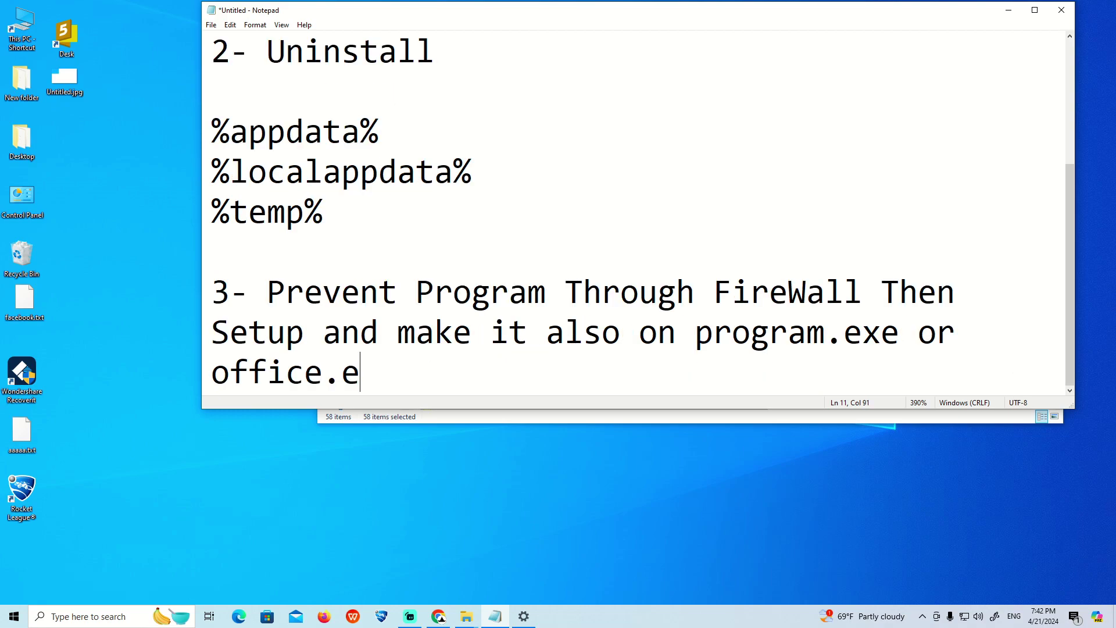
text(xe  or wor.)
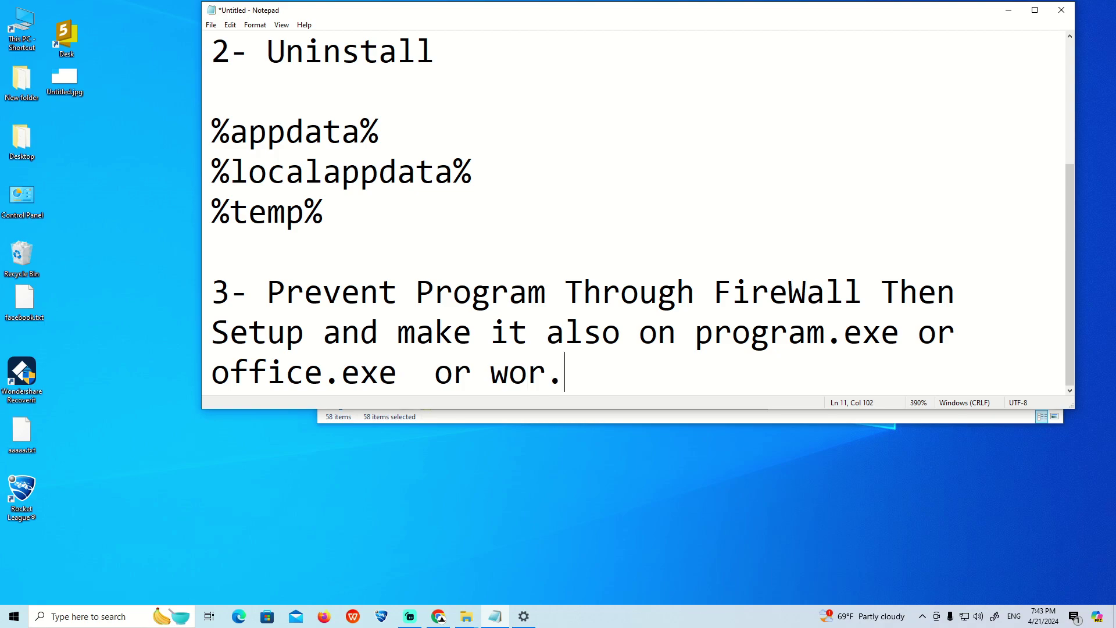
key(BackSpace)
text(d.exe)
Close Notepad without saving and close the Roaming folder window.
scroll(499, 222, up, 2)
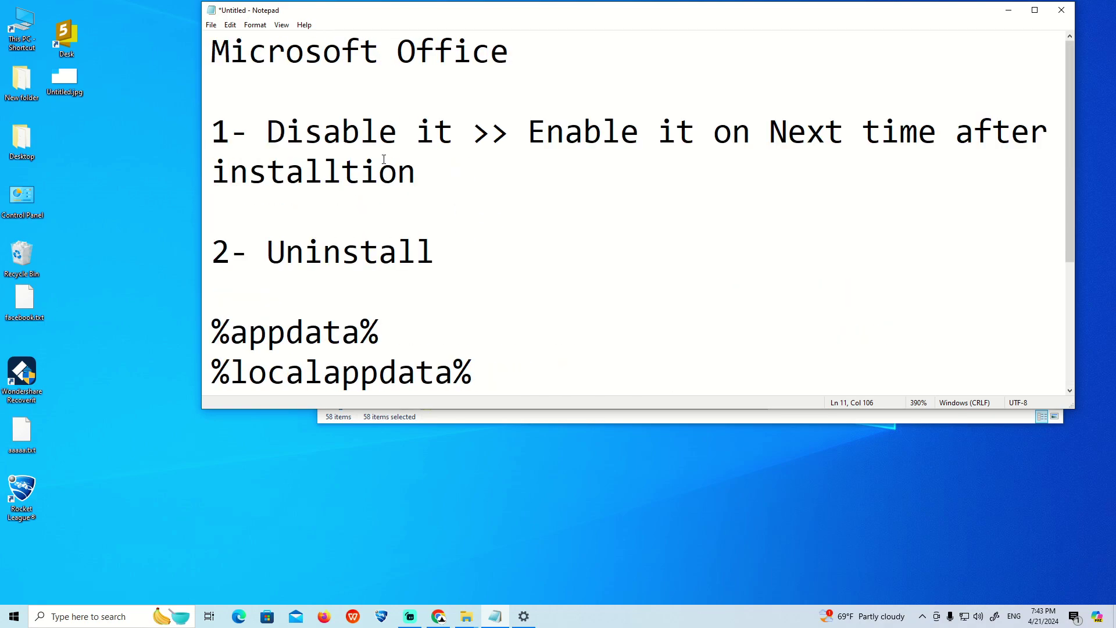
scroll(384, 159, down, 2)
scroll(384, 159, up, 2)
click(1061, 10)
click(578, 306)
click(1051, 162)
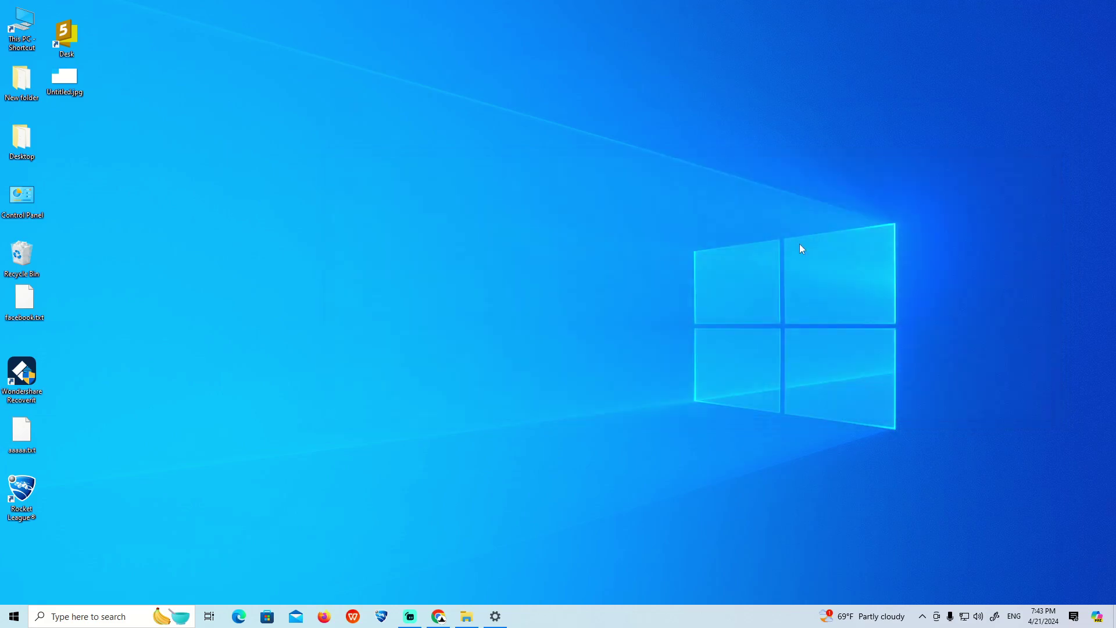